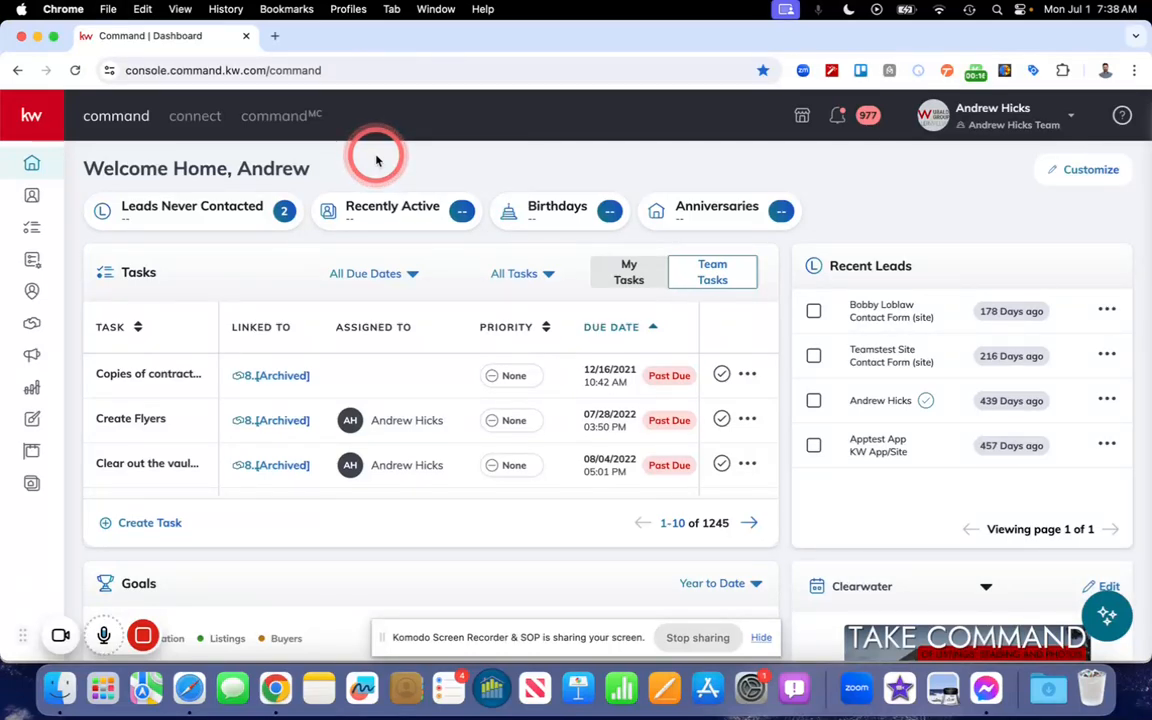
# - Open the Designs area and start creating a new Email design
pyautogui.click(34, 421)
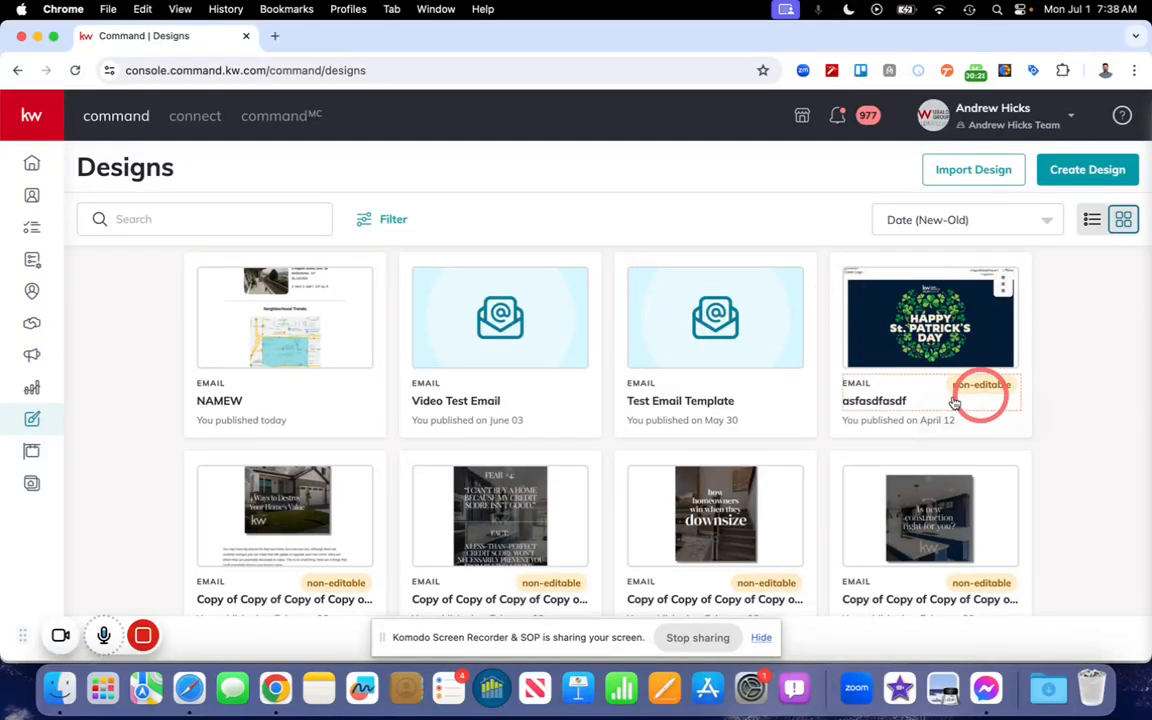
pyautogui.scroll(-1, 1062, 381)
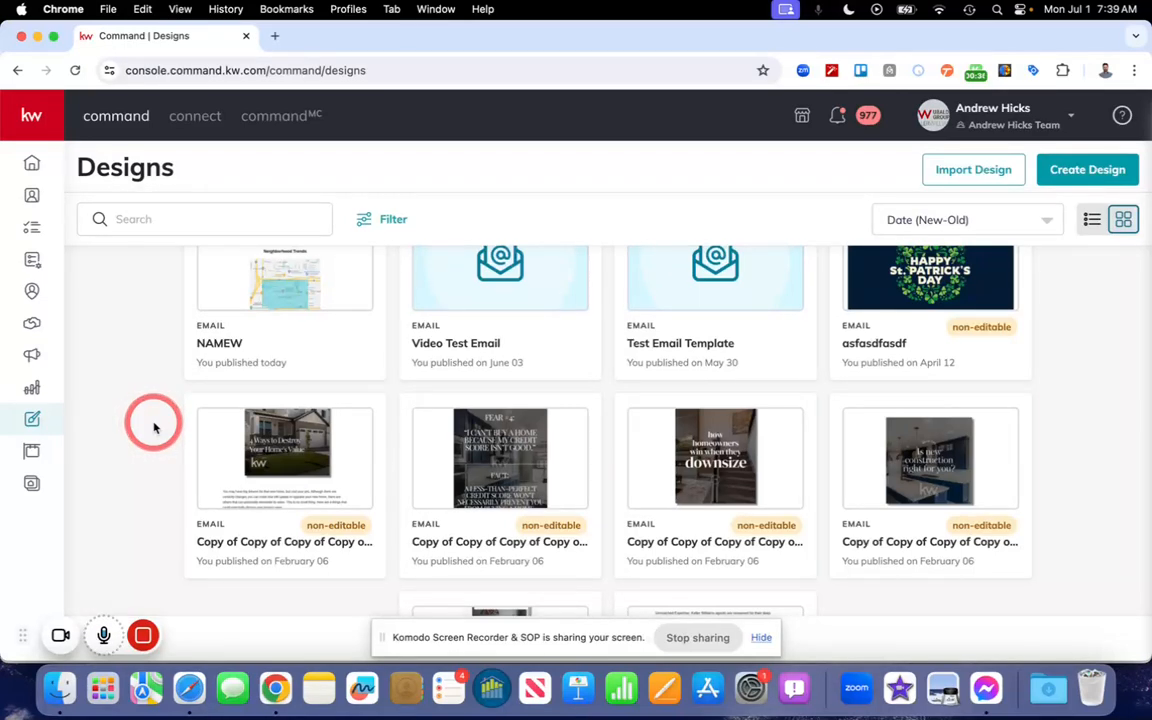
pyautogui.scroll(-1, 154, 428)
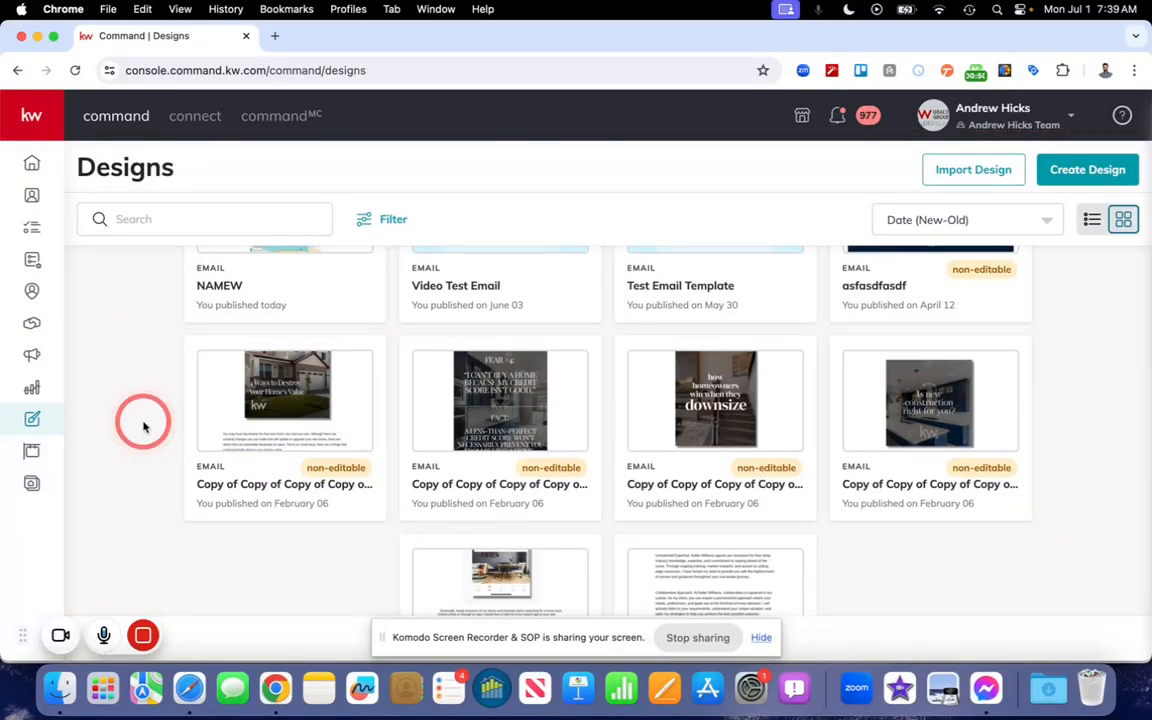
pyautogui.scroll(2, 143, 427)
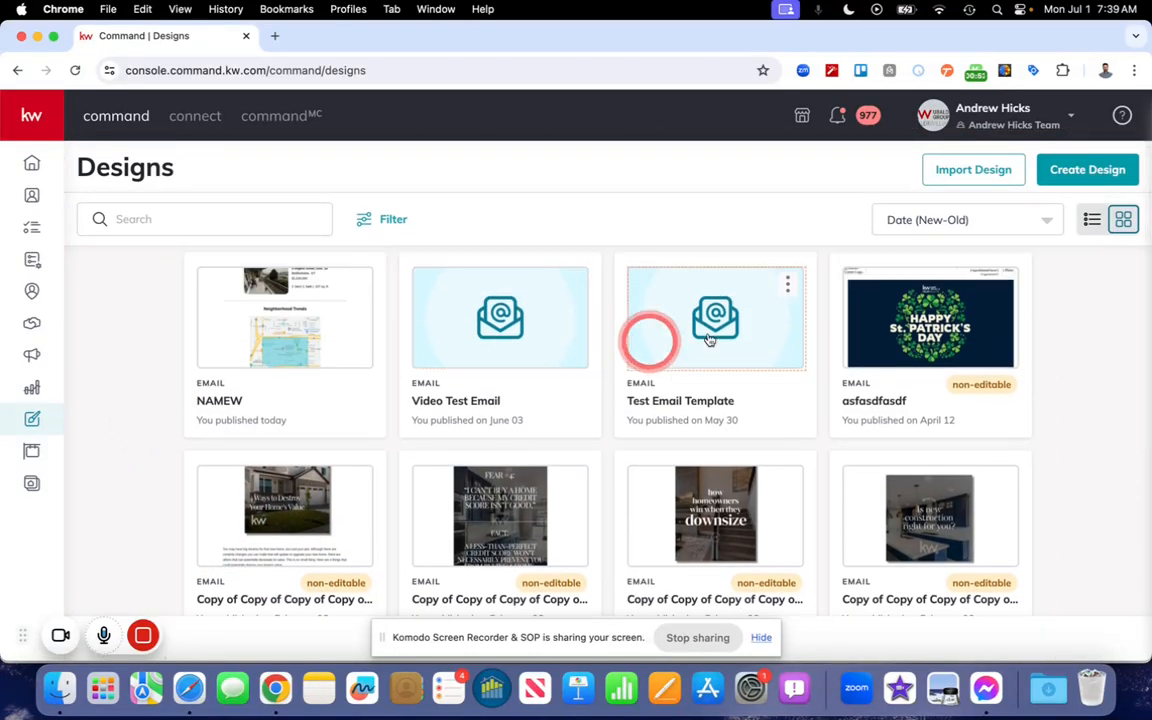
pyautogui.click(1089, 172)
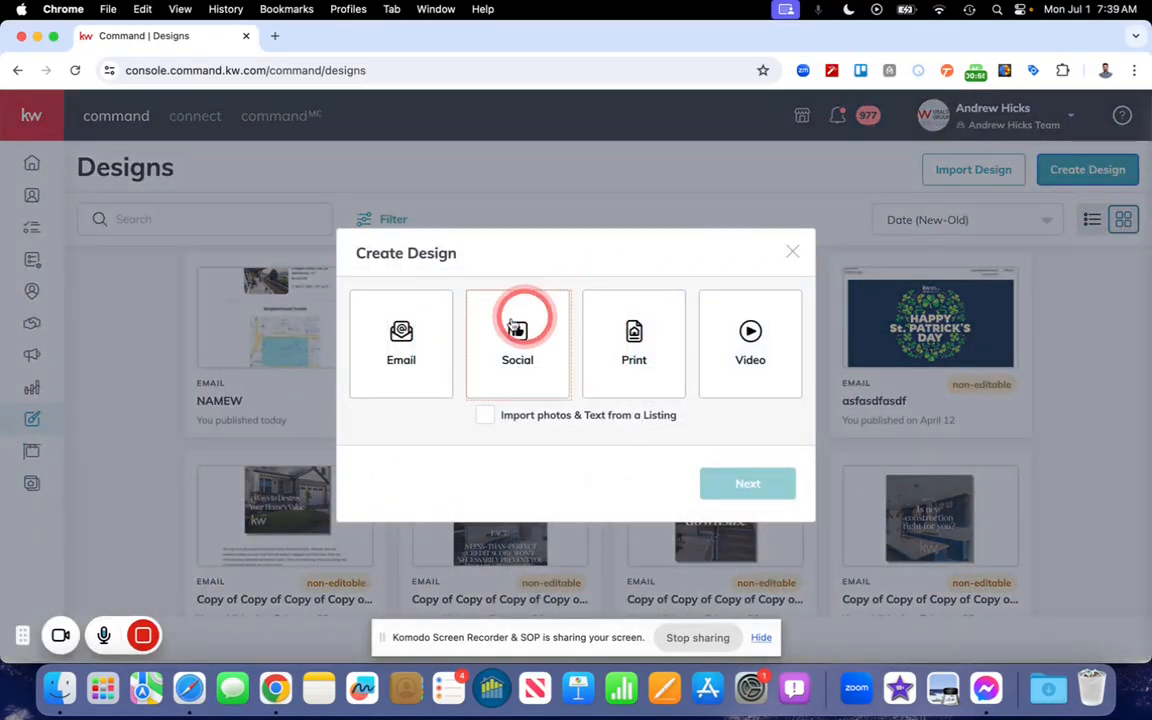
pyautogui.click(400, 333)
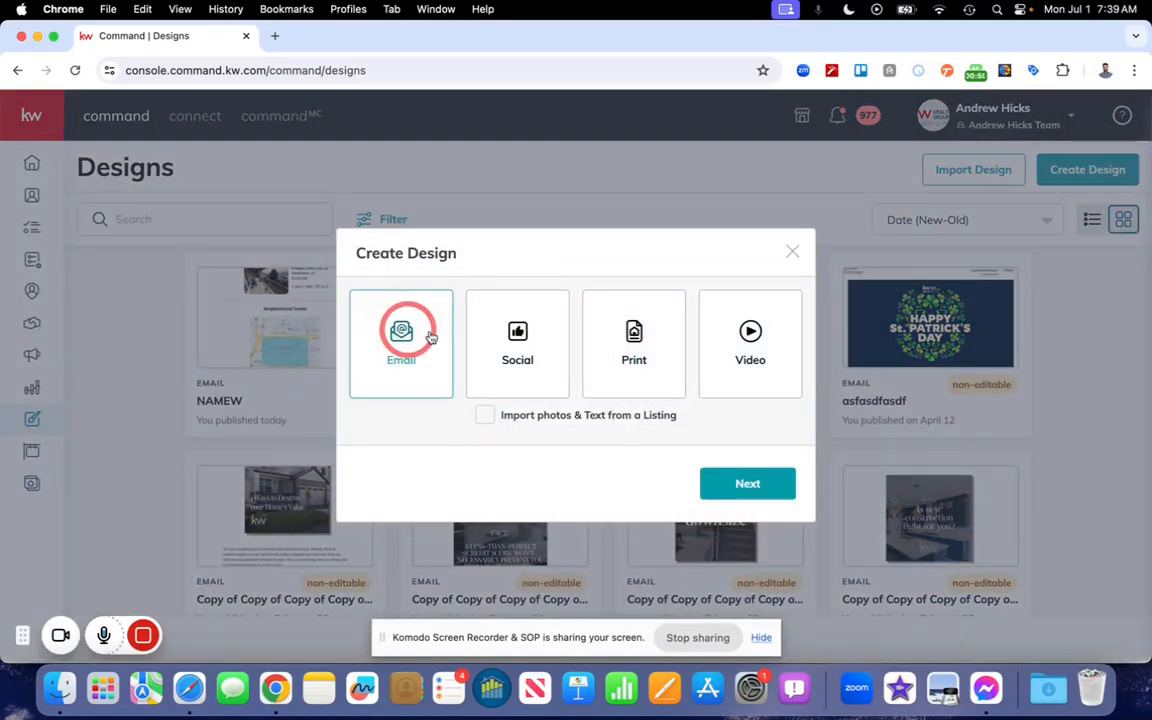
pyautogui.click(747, 484)
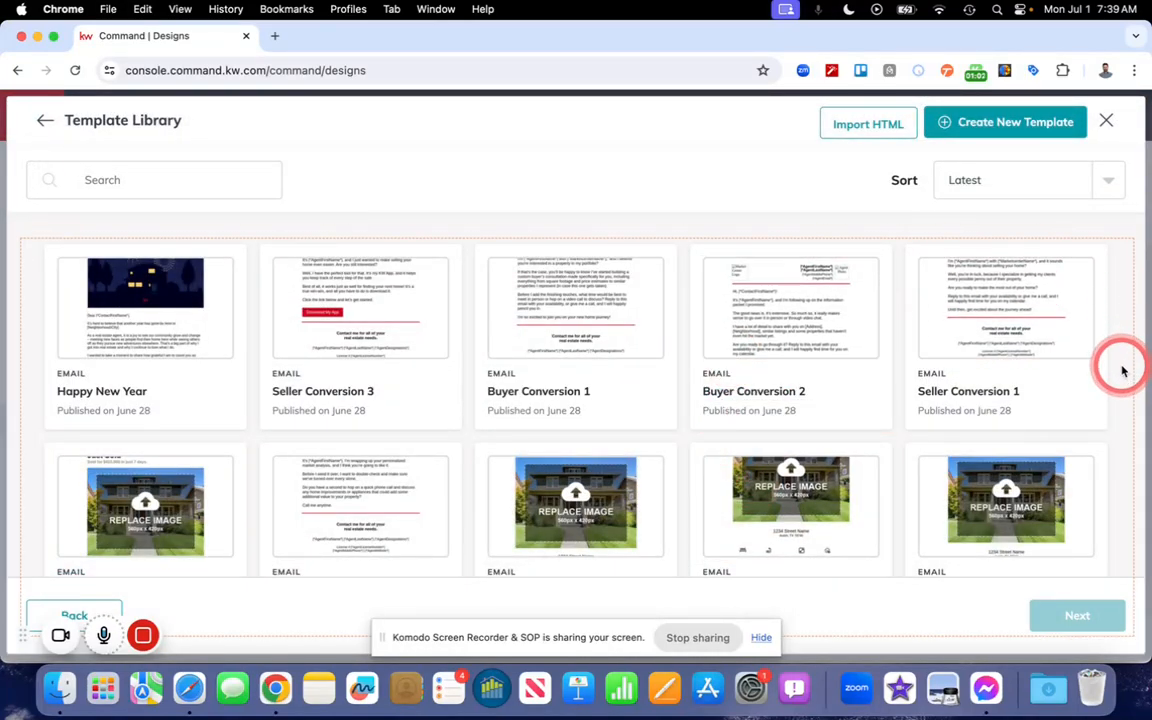
# - Browse all the email templates in the Template Library, then start a new blank template
pyautogui.scroll(-3, 1121, 368)
pyautogui.click(585, 544)
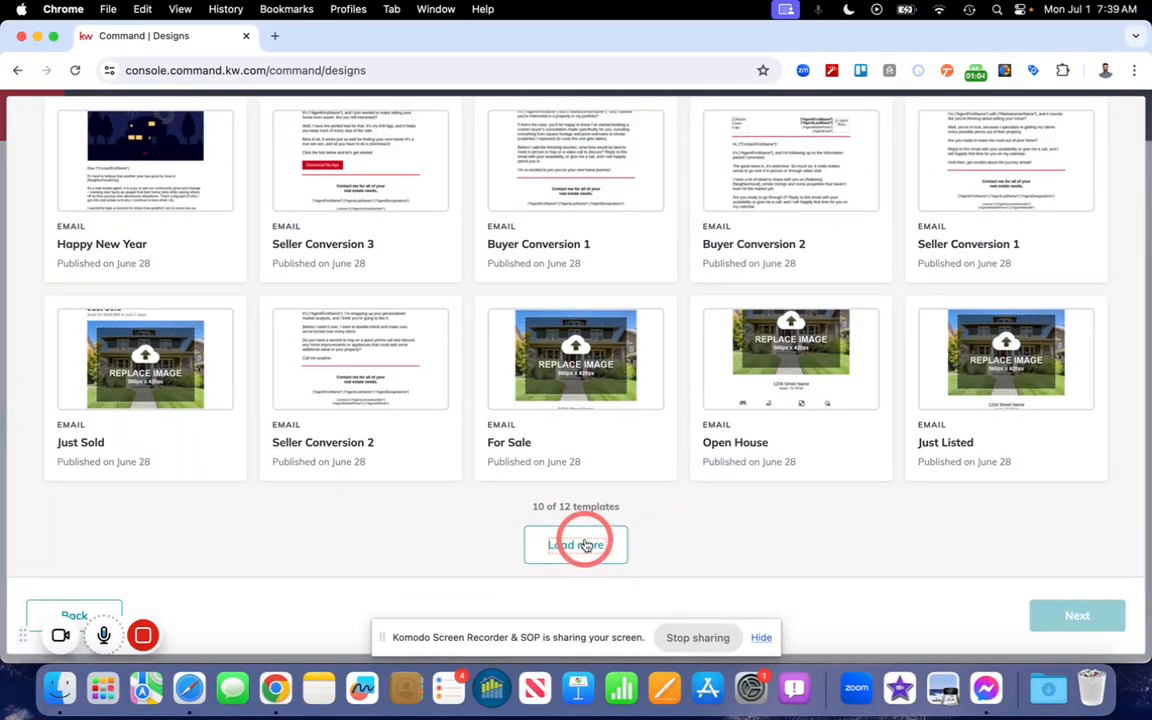
pyautogui.scroll(-3, 467, 325)
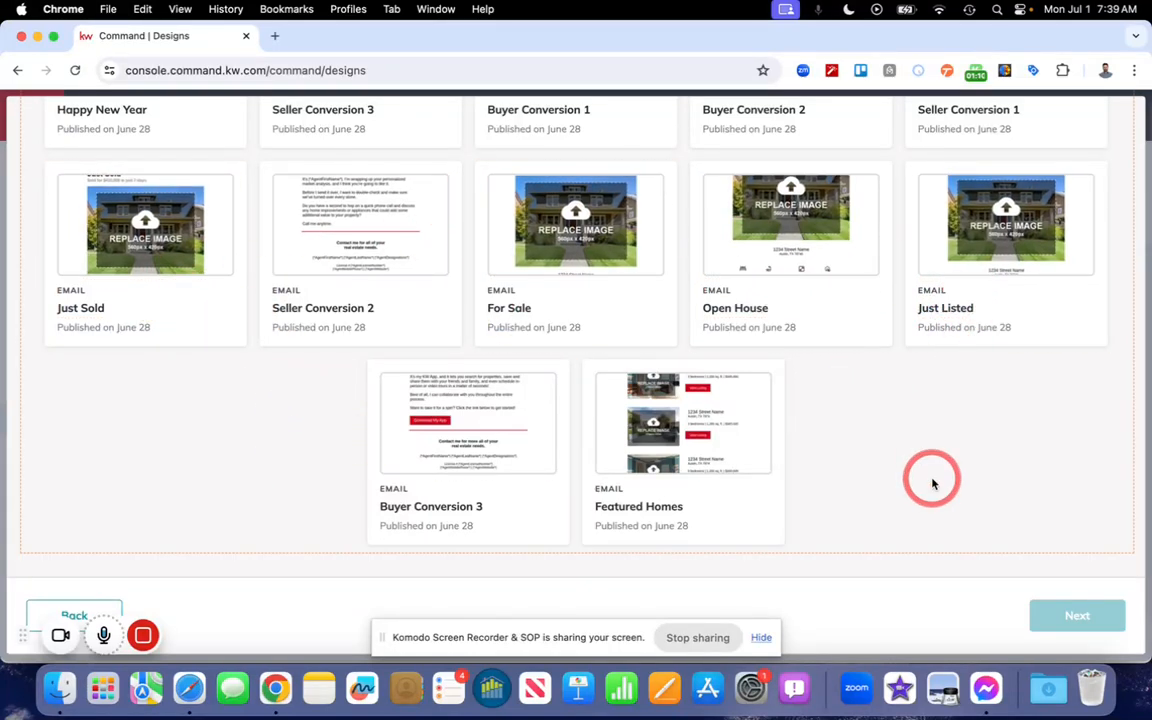
pyautogui.scroll(5, 931, 480)
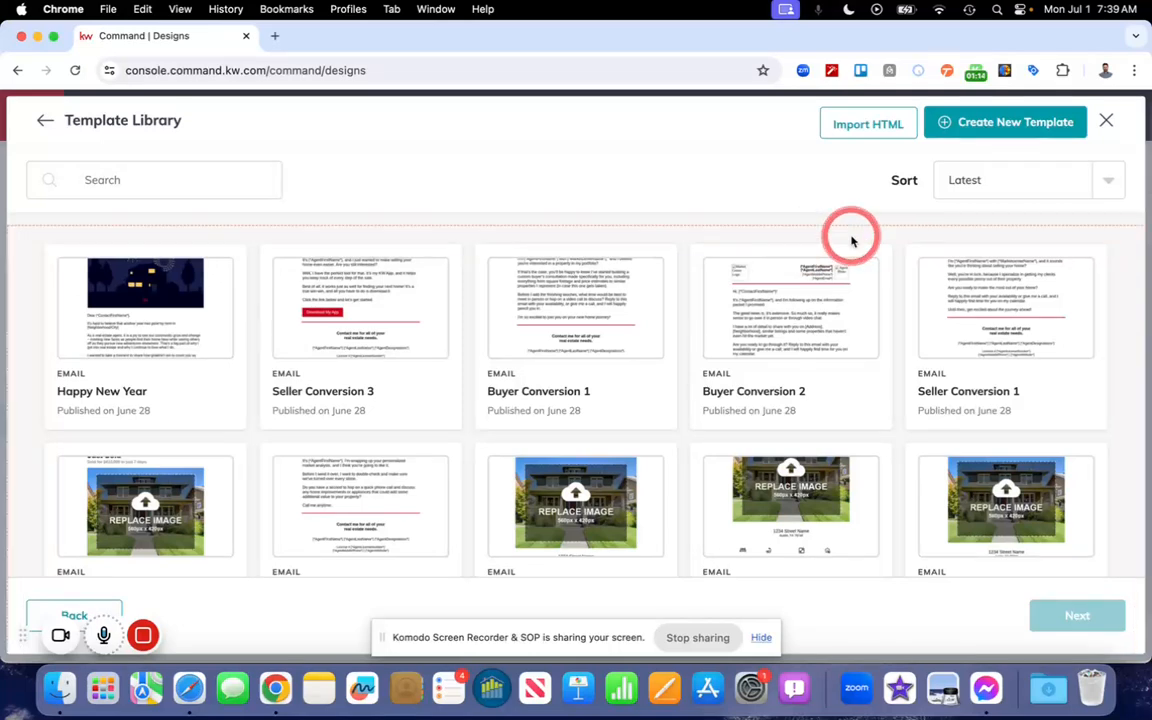
pyautogui.click(995, 123)
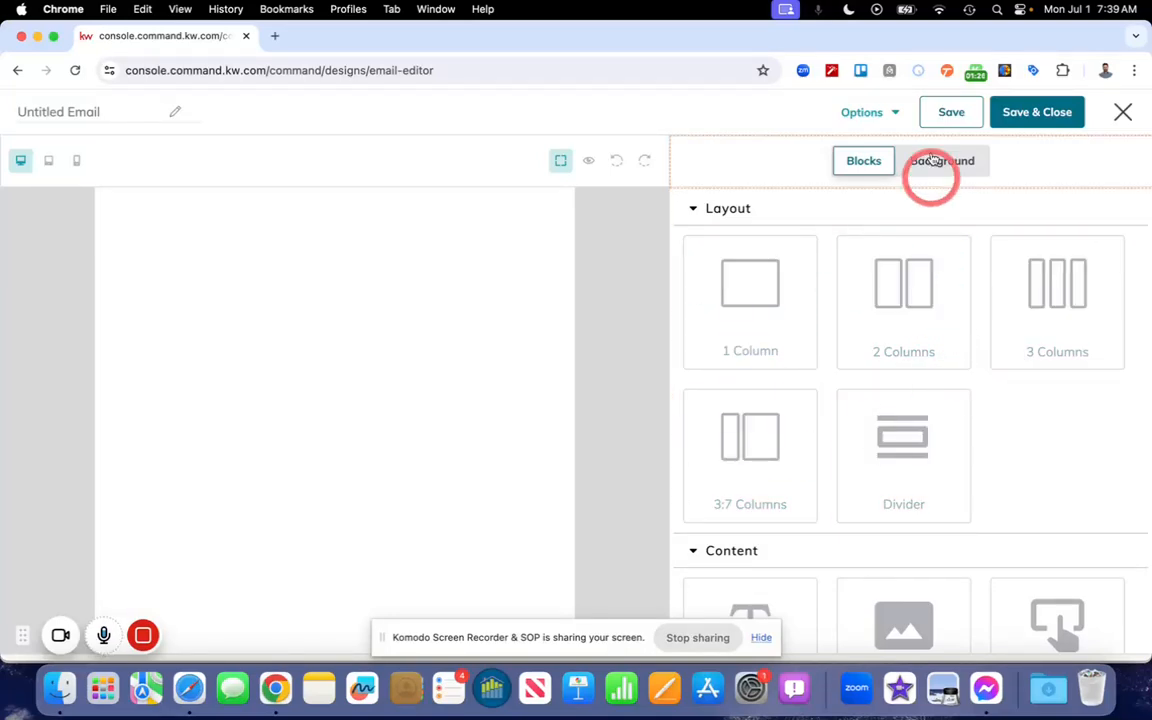
# - Add a Legal Header block to the blank email and place a 3:7 Columns layout directly beneath it
pyautogui.click(918, 71)
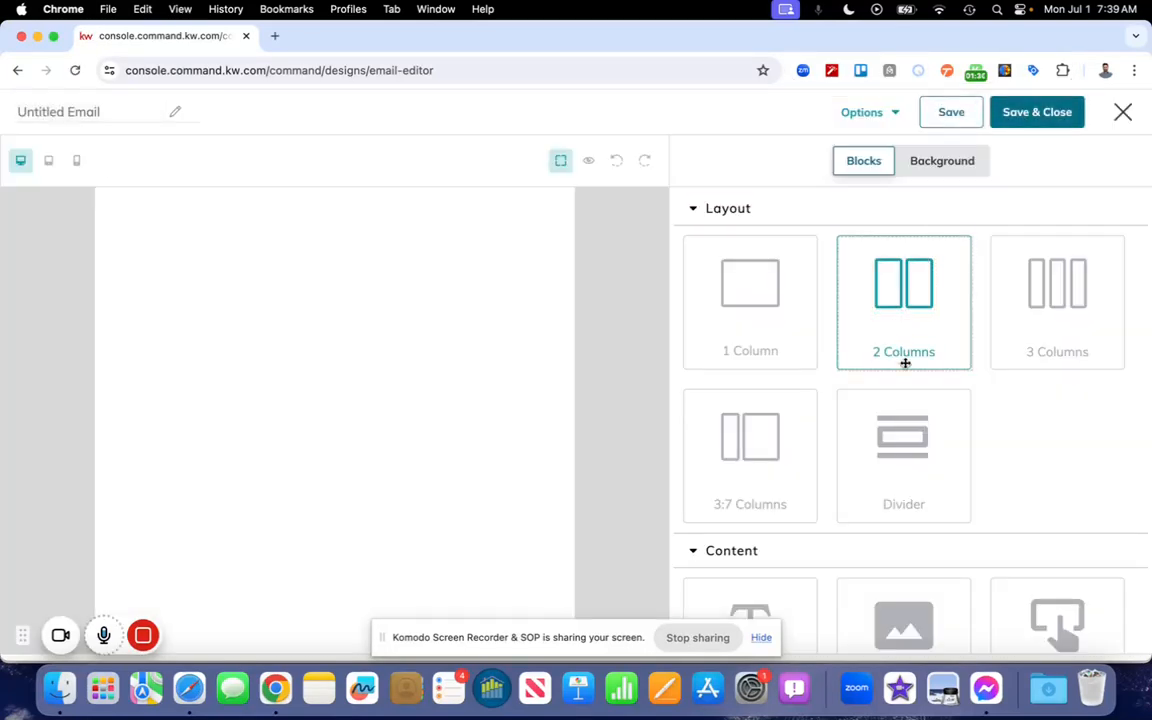
pyautogui.scroll(-3, 748, 430)
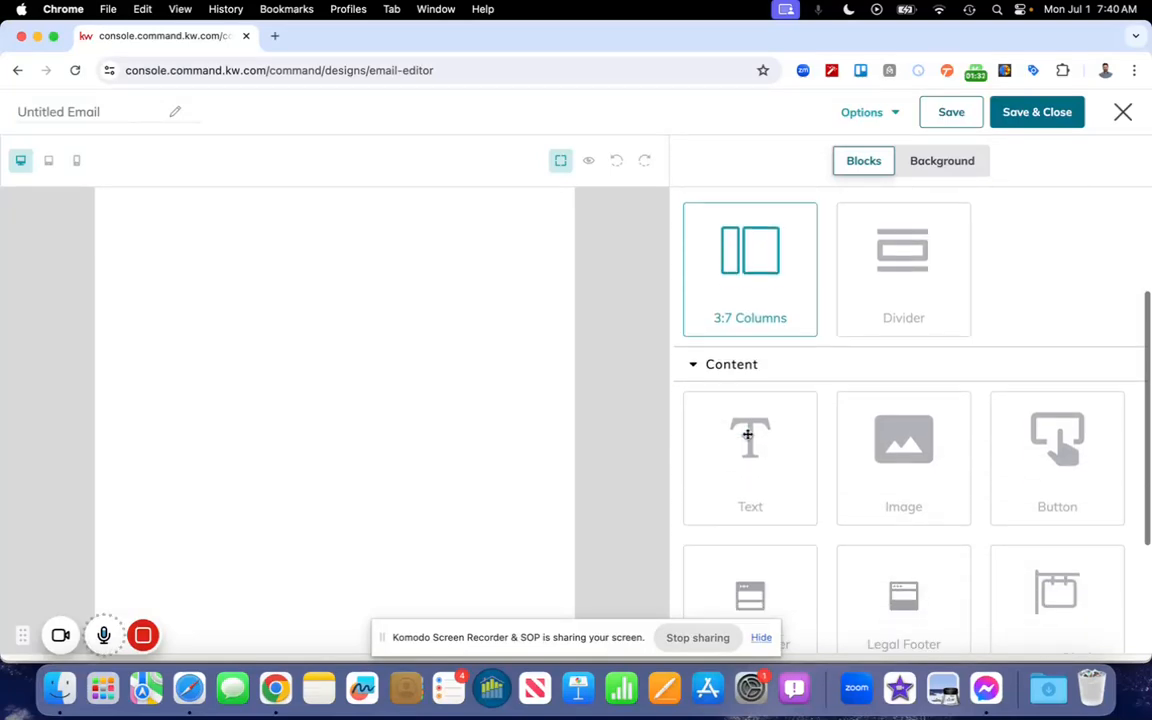
pyautogui.scroll(-3, 748, 434)
pyautogui.moveTo(738, 486); pyautogui.dragTo(309, 323)
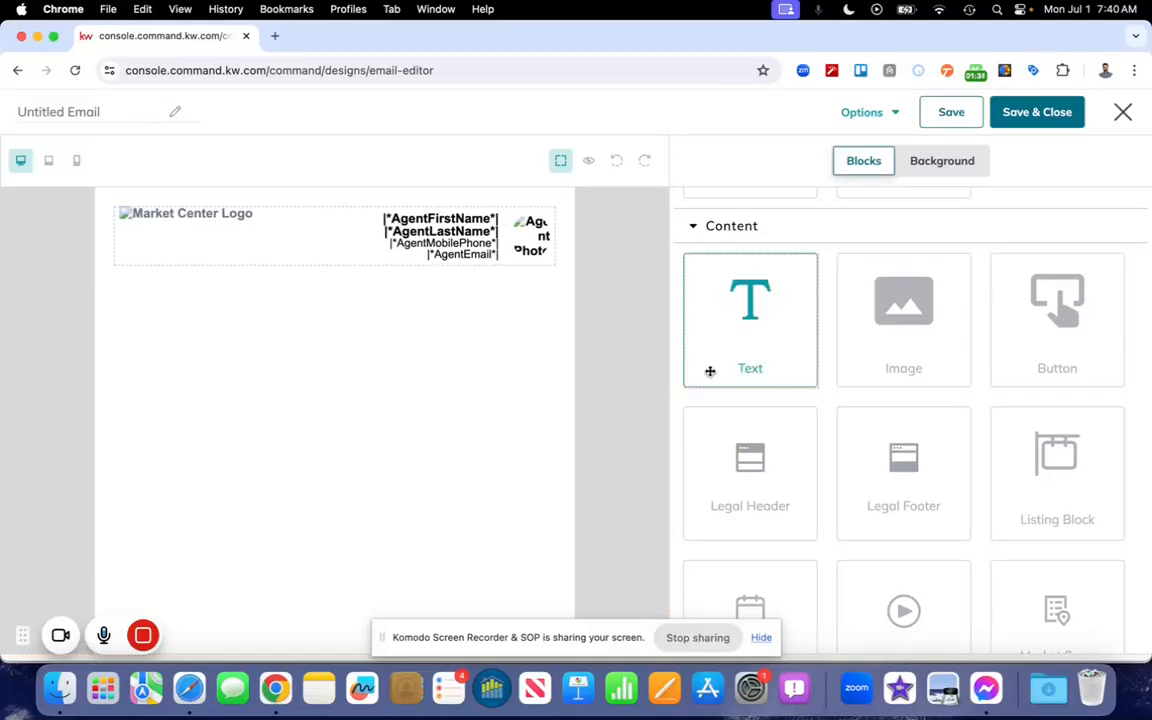
pyautogui.scroll(5, 710, 371)
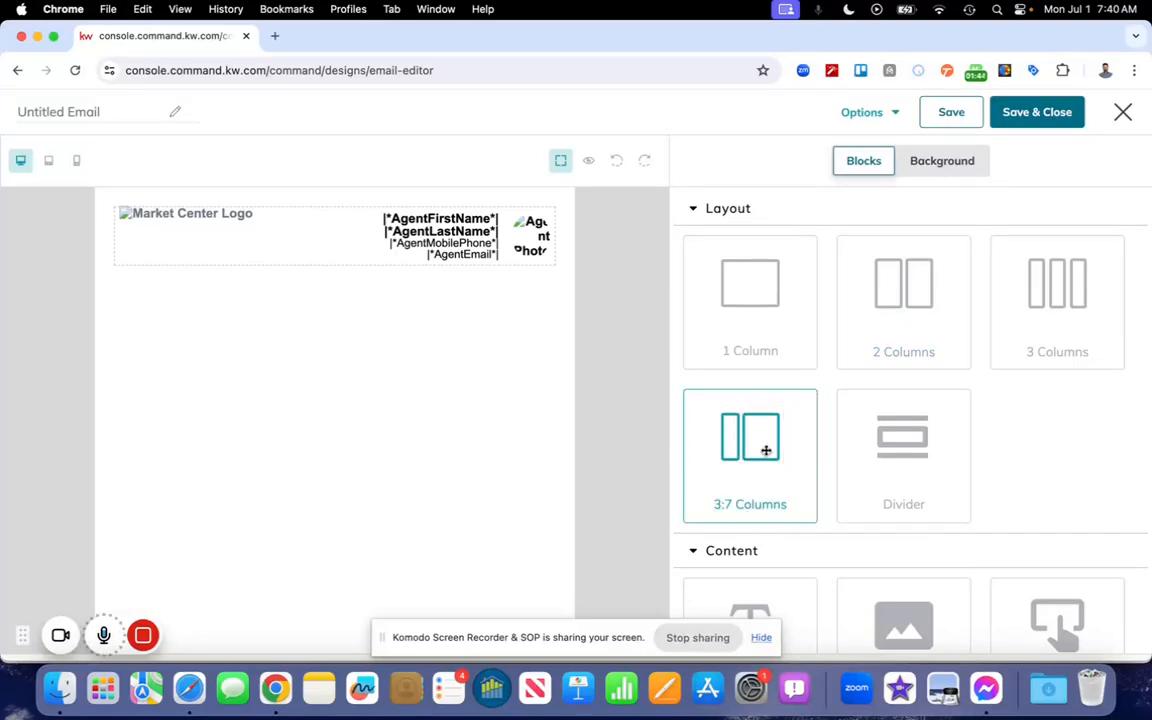
pyautogui.moveTo(764, 443); pyautogui.dragTo(290, 386)
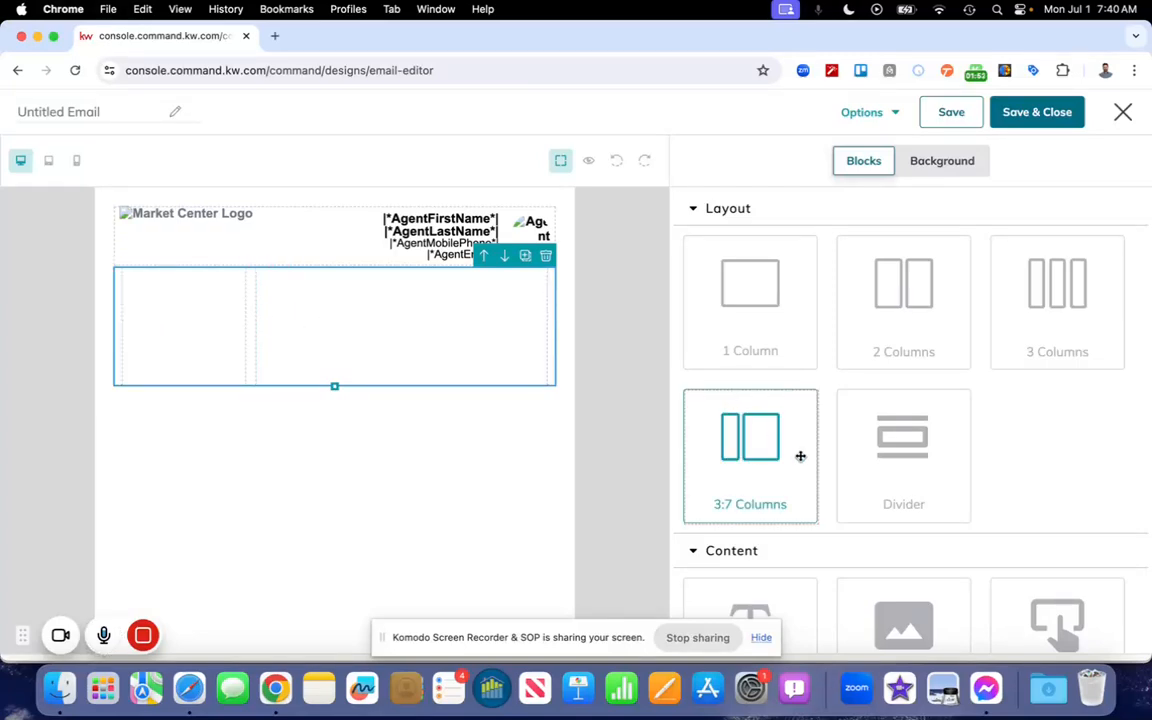
# - Place an Image block in the narrow column, using the first picture from My Images, and finish editing the image
pyautogui.scroll(-5, 800, 456)
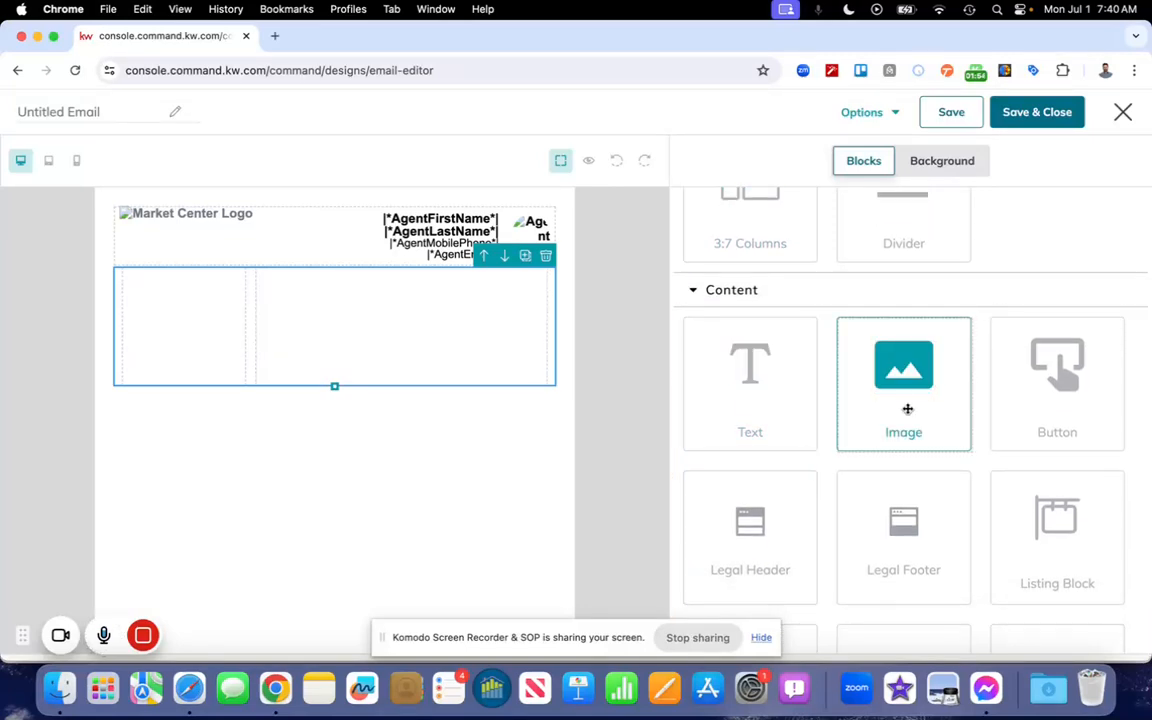
pyautogui.moveTo(900, 410); pyautogui.dragTo(173, 338)
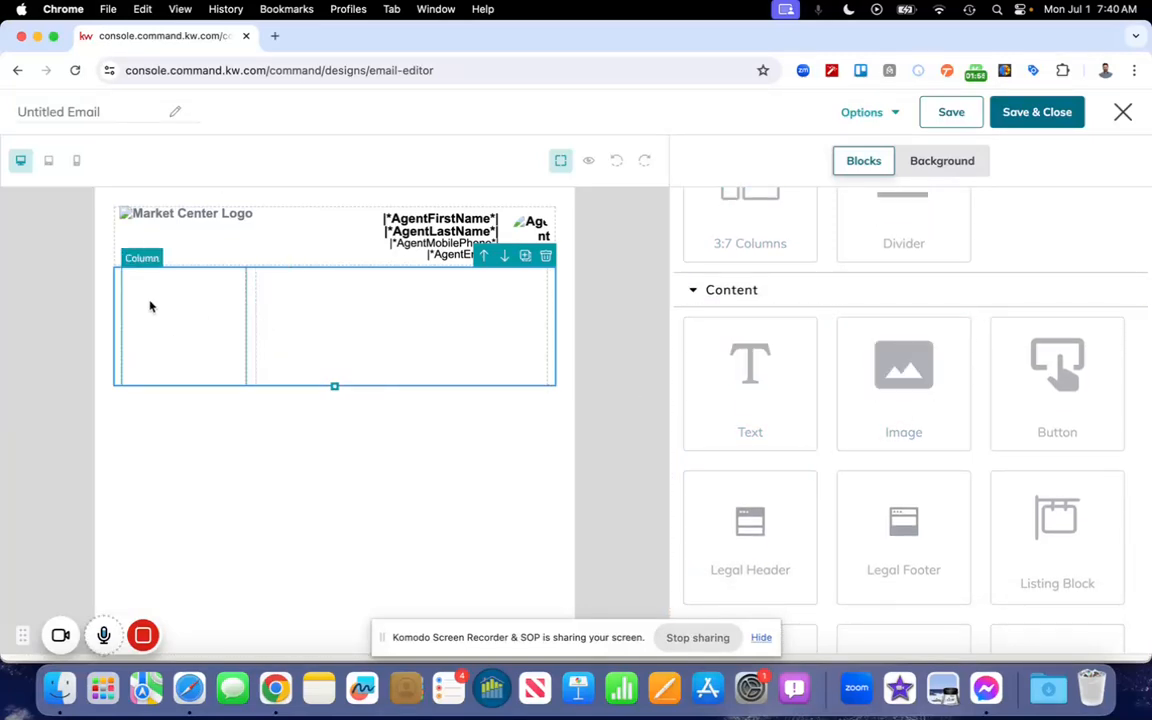
pyautogui.moveTo(175, 336); pyautogui.dragTo(203, 347)
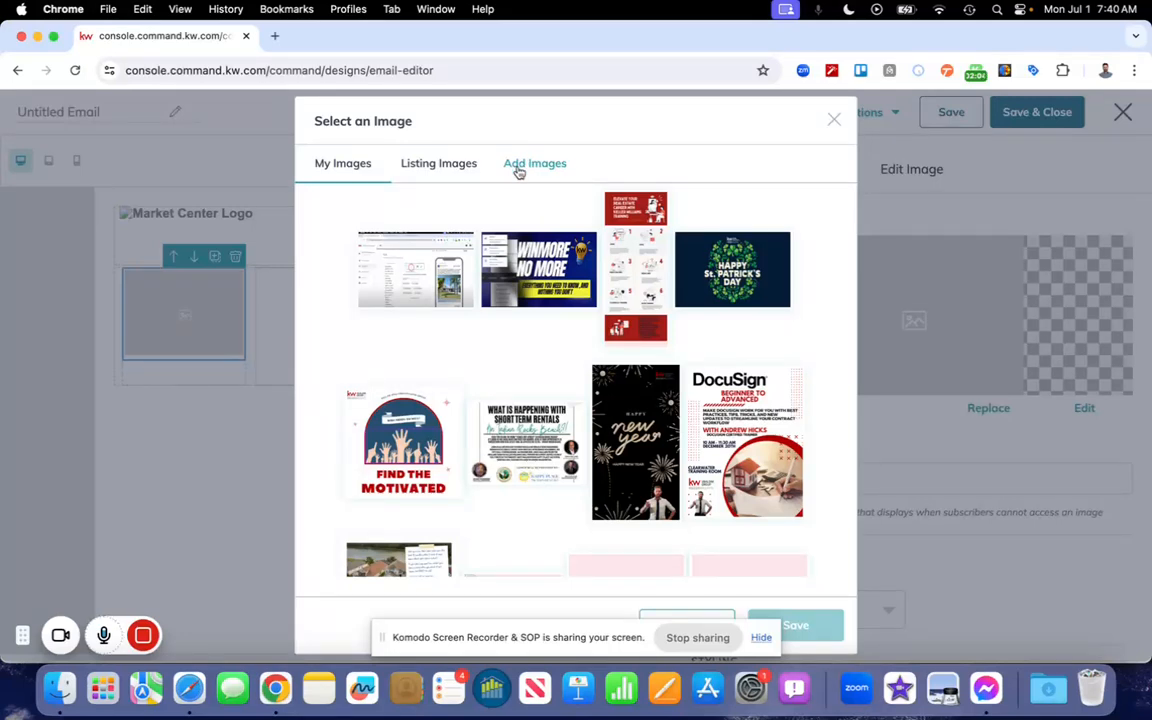
pyautogui.click(408, 280)
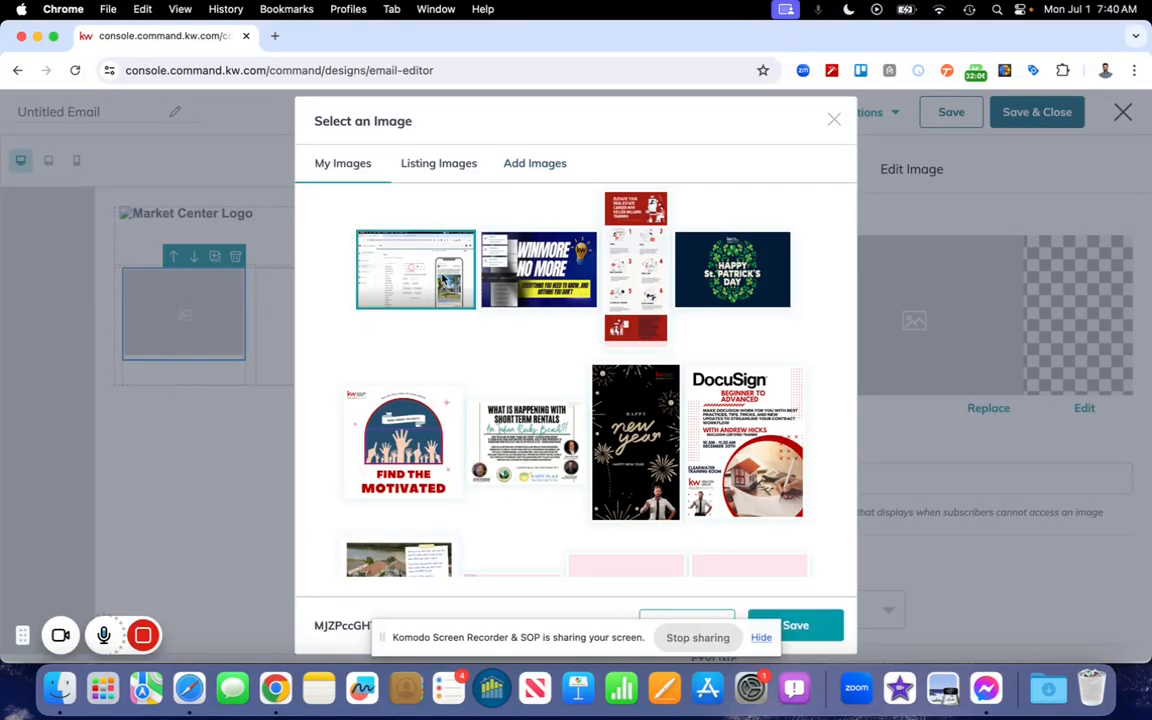
pyautogui.click(805, 626)
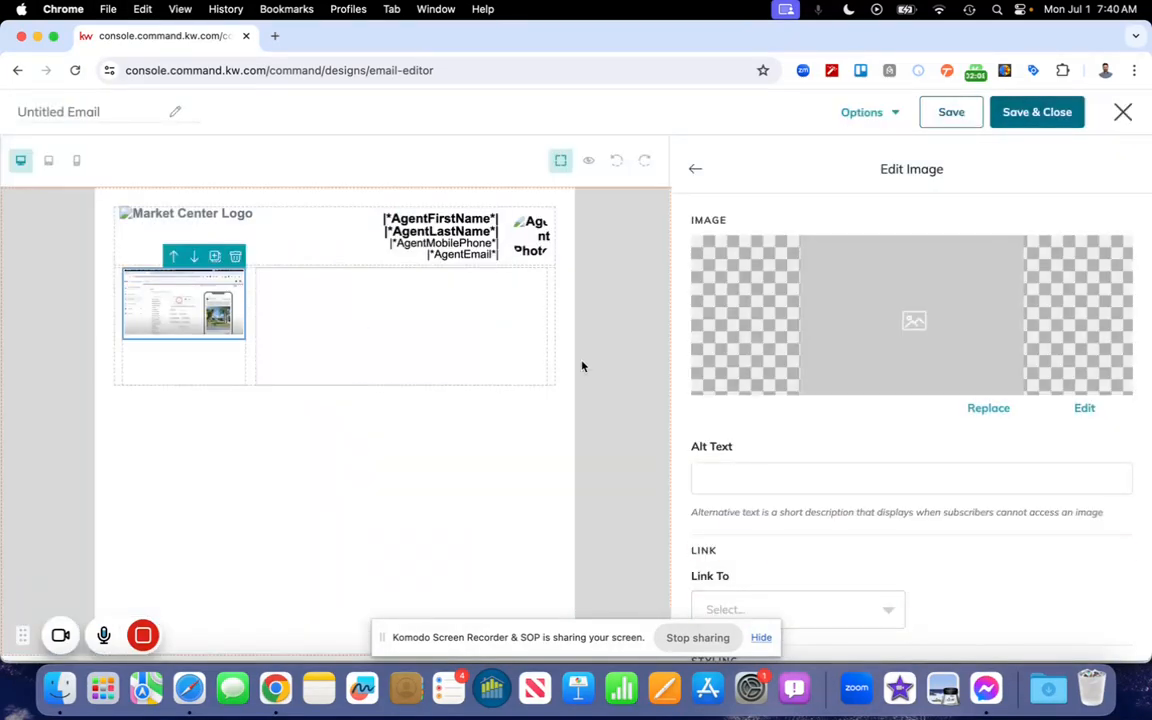
pyautogui.scroll(-3, 870, 430)
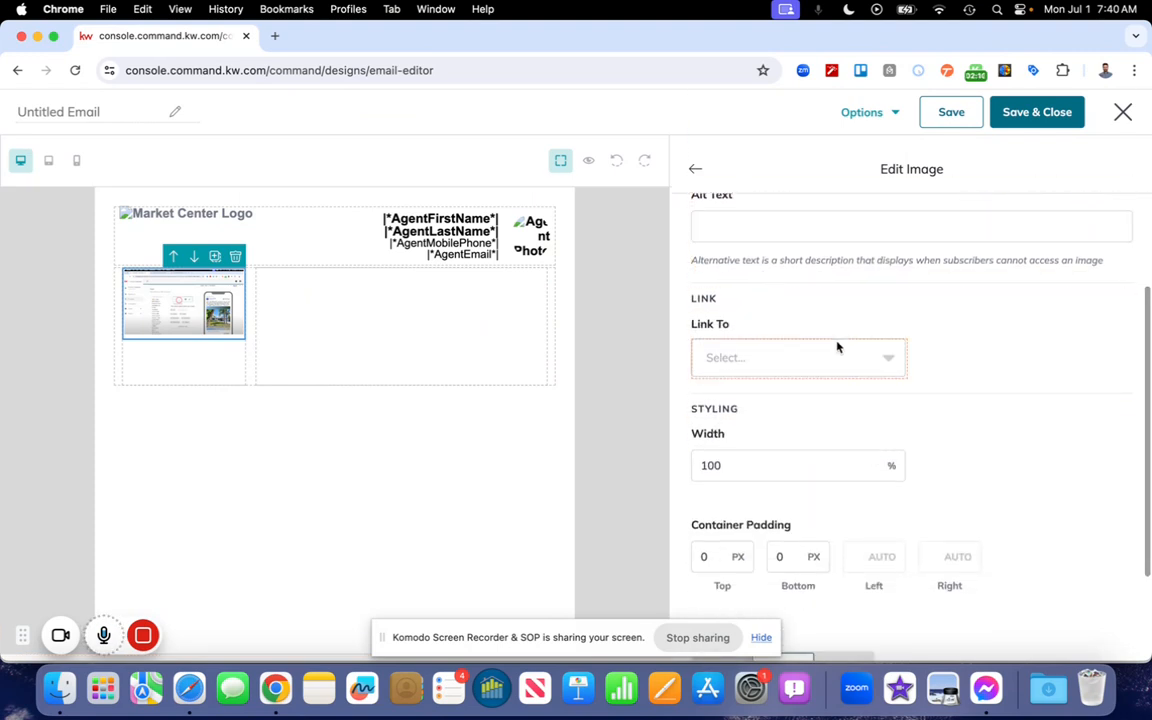
pyautogui.scroll(3, 846, 363)
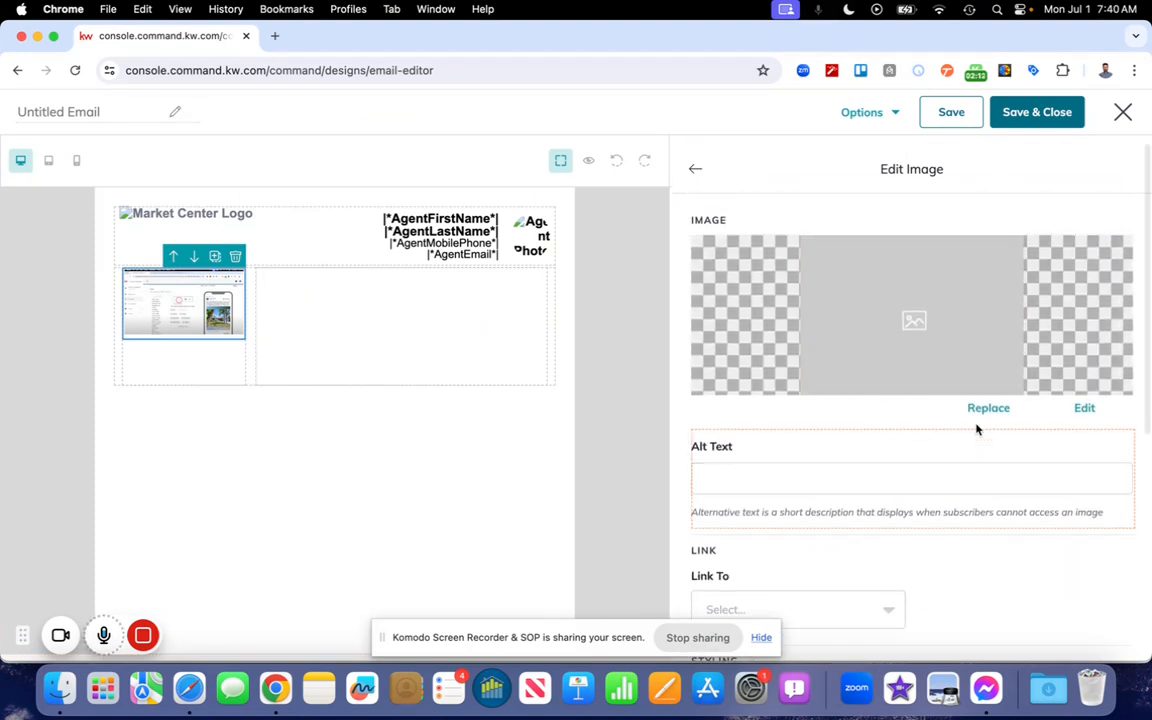
pyautogui.click(695, 168)
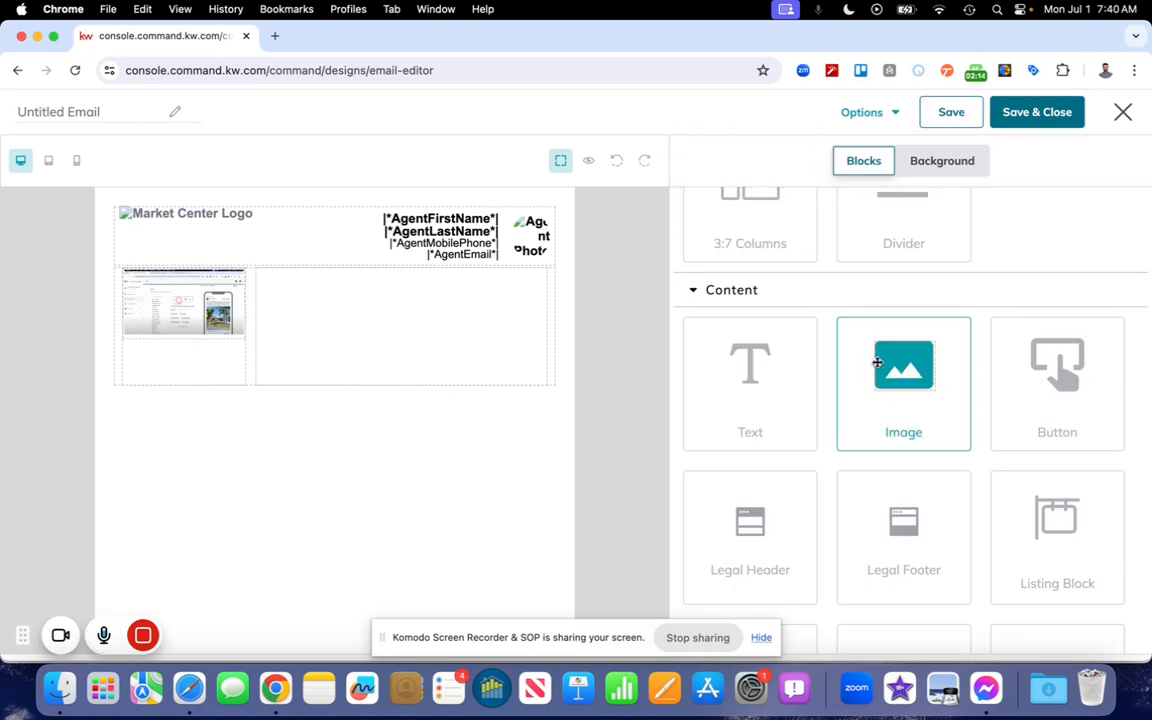
# - Add a Text block in the wide column reading "this is the title" and format it bold at 26px
pyautogui.scroll(-3, 877, 362)
pyautogui.moveTo(759, 282); pyautogui.dragTo(440, 290)
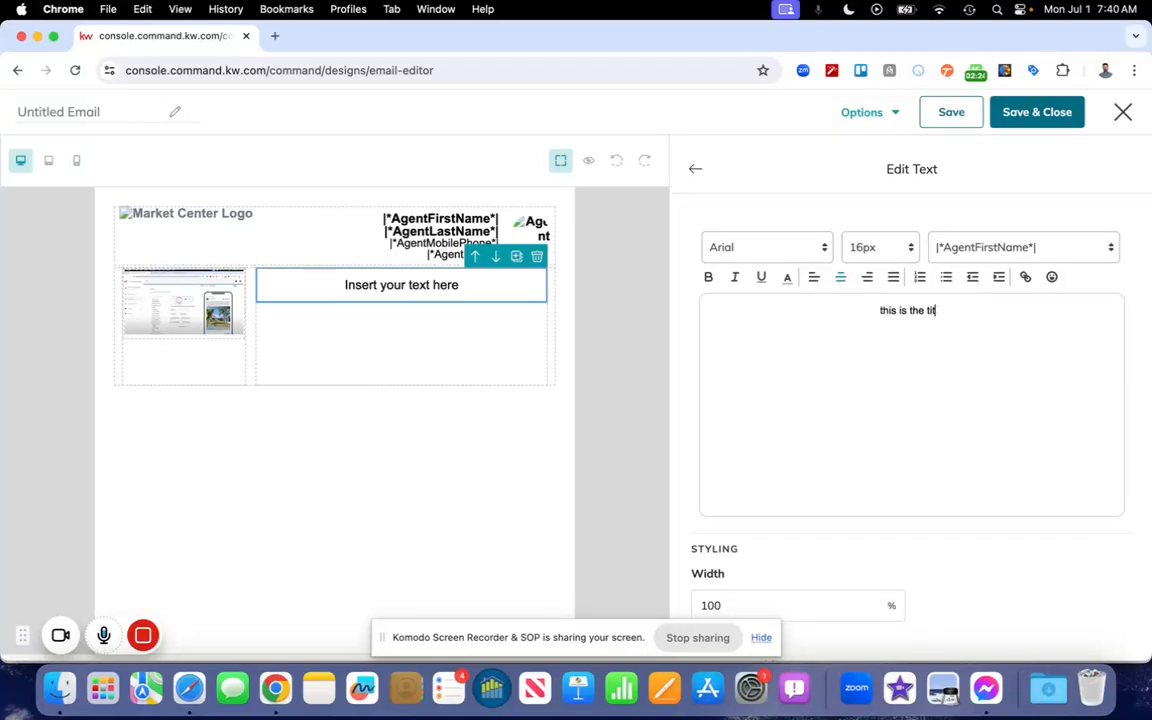
pyautogui.tripleClick(910, 303)
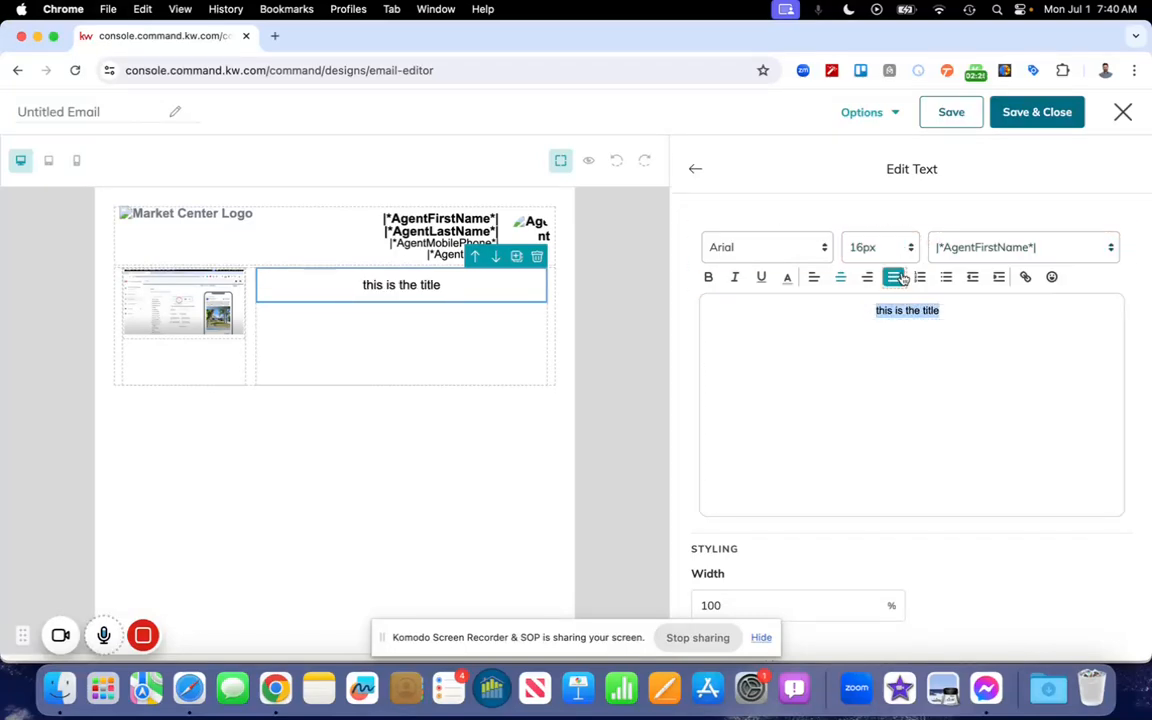
pyautogui.click(895, 257)
pyautogui.click(873, 477)
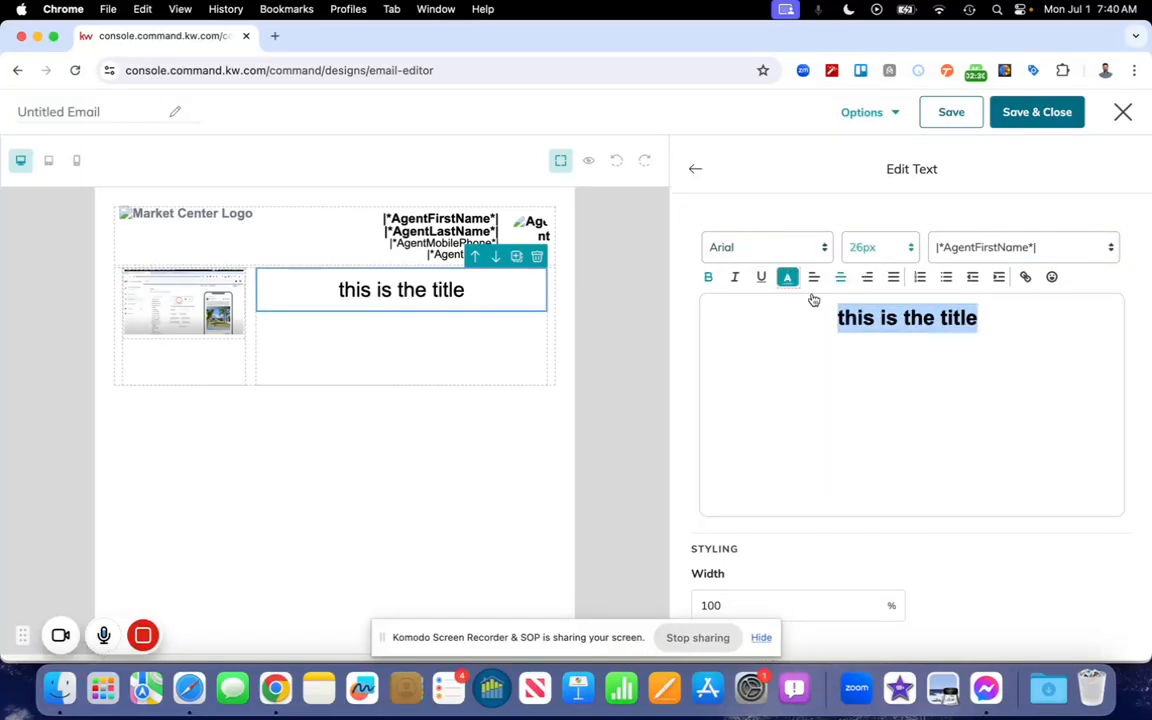
pyautogui.click(938, 360)
pyautogui.scroll(-2, 938, 361)
pyautogui.scroll(3, 938, 366)
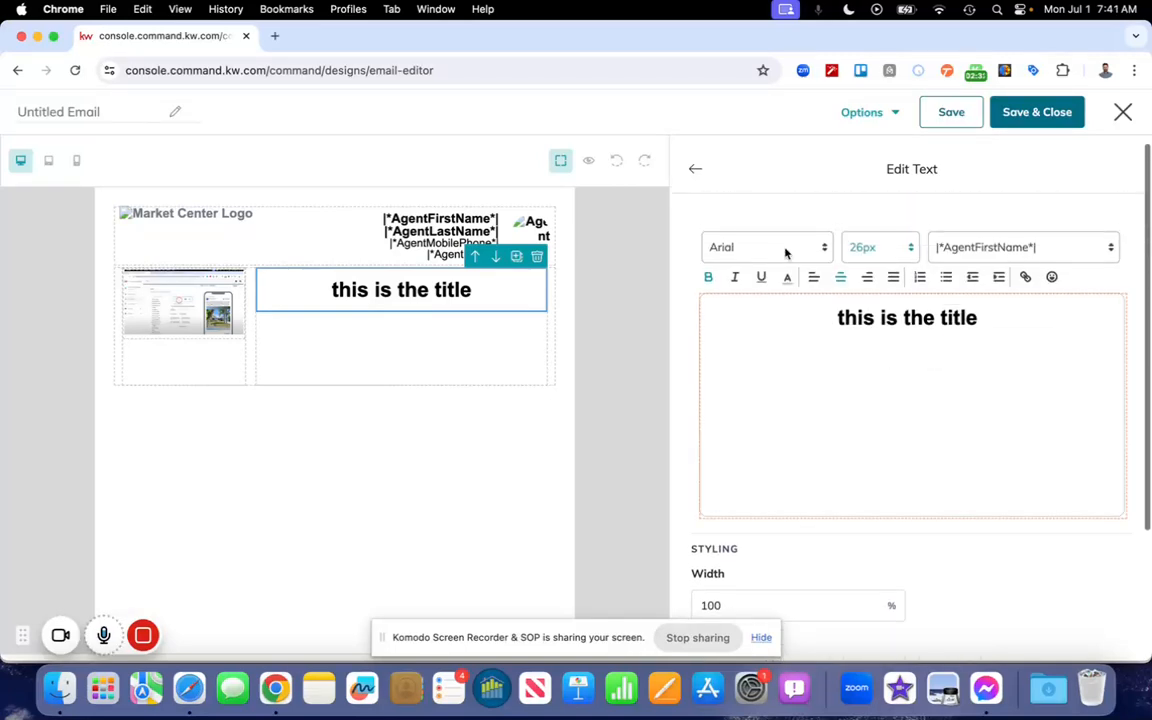
pyautogui.click(695, 169)
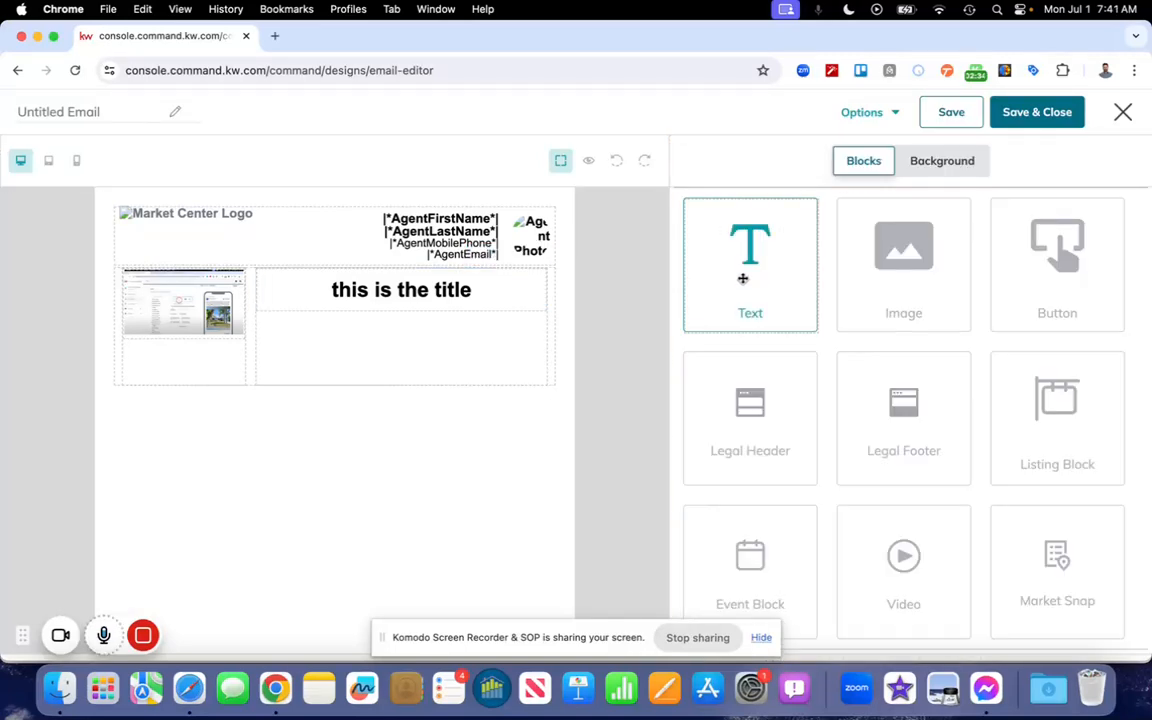
# - Add a second Text block under the title reading "This is some text under the title area."
pyautogui.moveTo(750, 288); pyautogui.dragTo(368, 342)
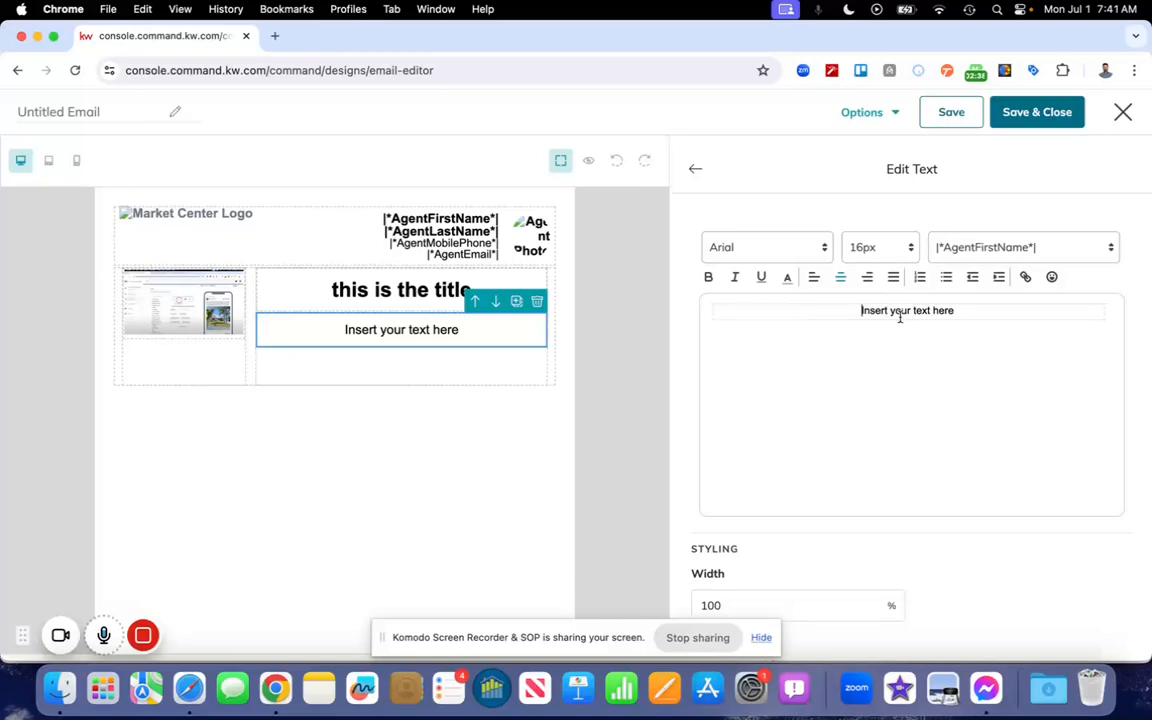
pyautogui.click(696, 170)
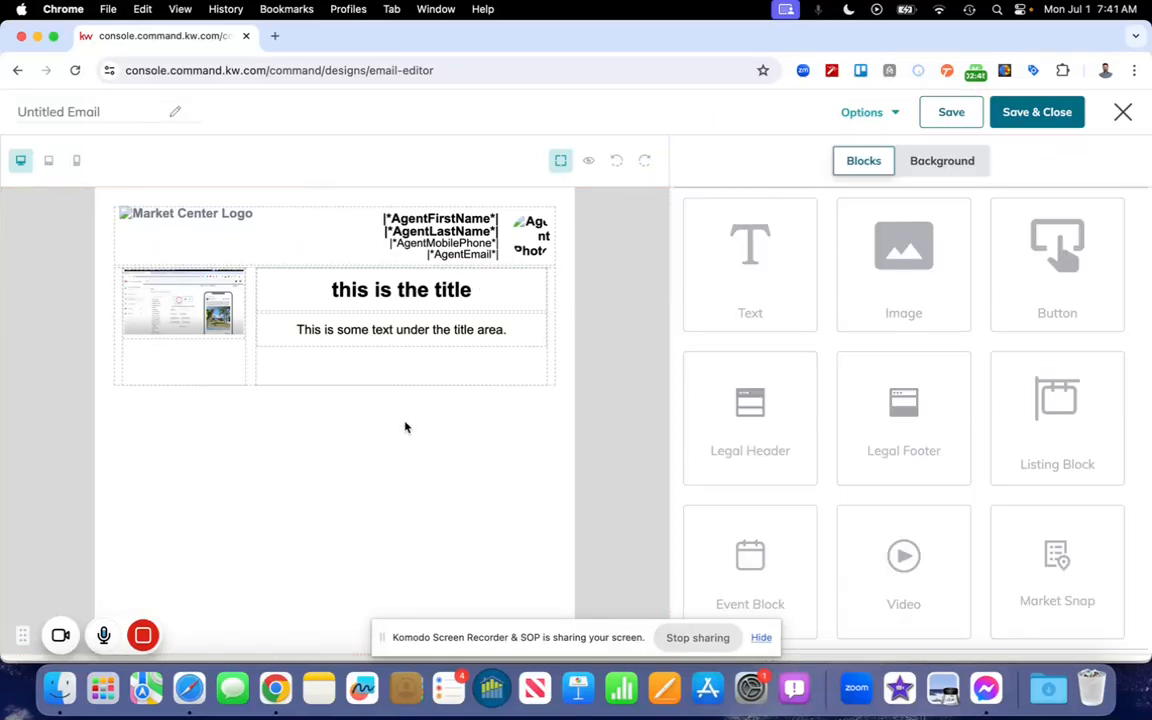
# - Insert a Divider below the two-column section, keeping its default styling
pyautogui.scroll(5, 825, 303)
pyautogui.moveTo(911, 363); pyautogui.dragTo(386, 460)
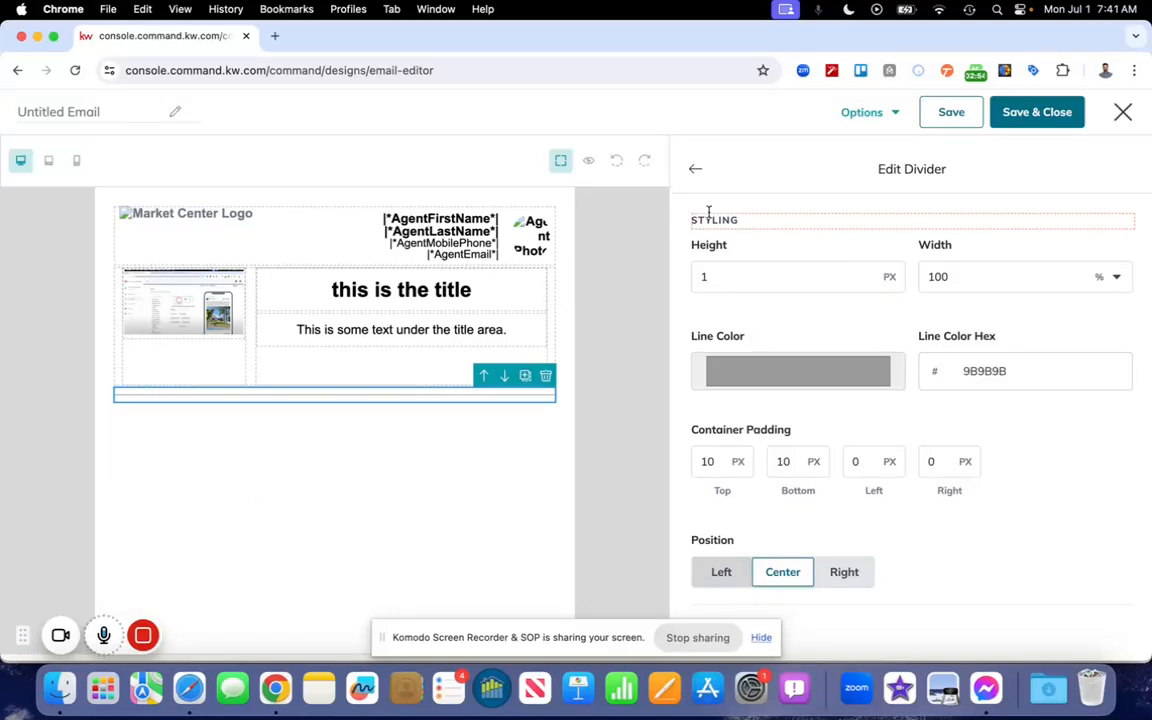
pyautogui.click(695, 170)
# - Add a Market Snap block to the email below the divider
pyautogui.scroll(1, 944, 318)
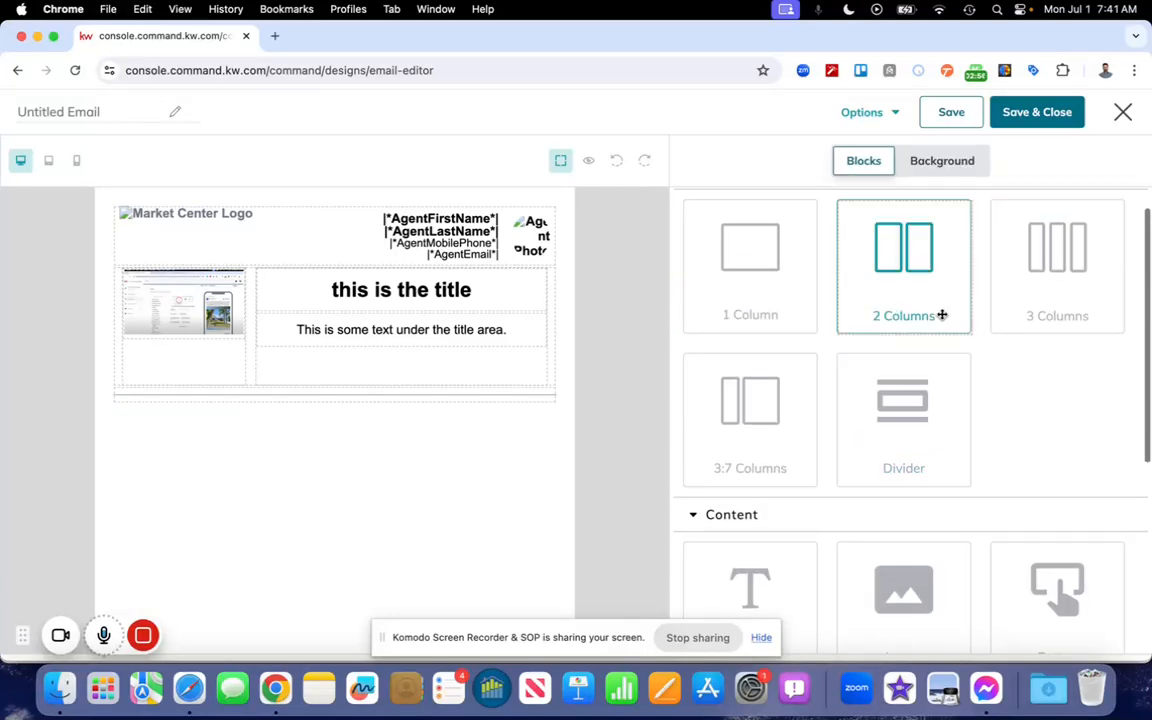
pyautogui.scroll(-5, 936, 365)
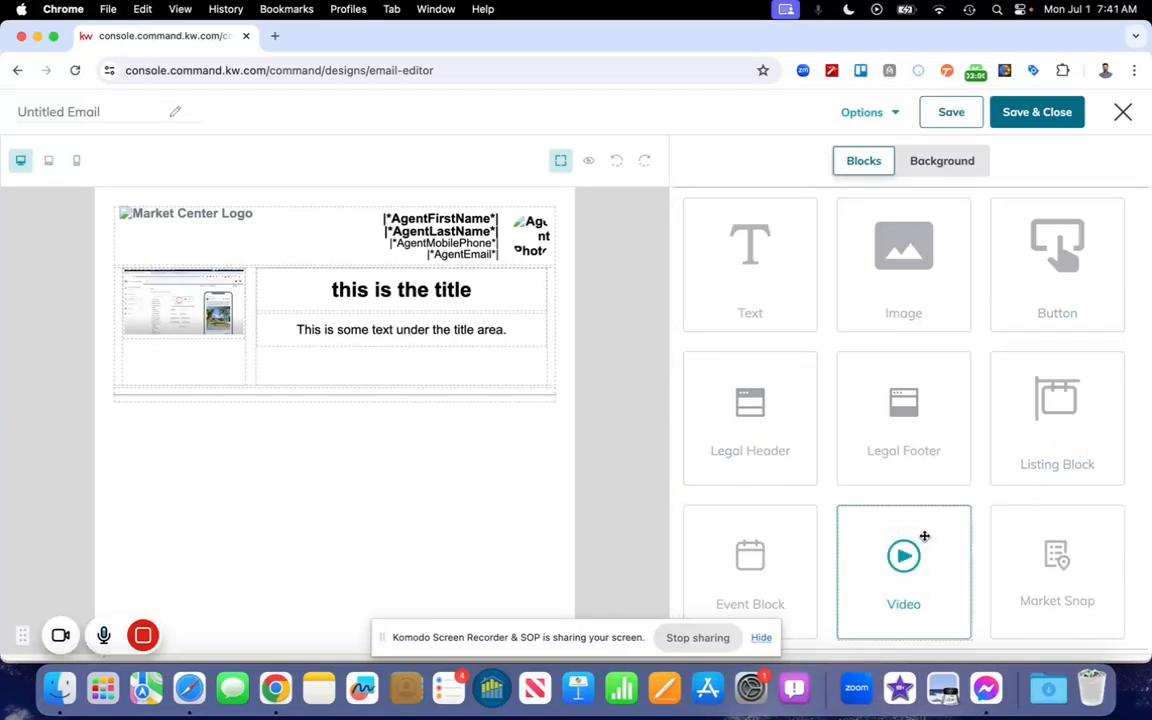
pyautogui.moveTo(1040, 548); pyautogui.dragTo(324, 480)
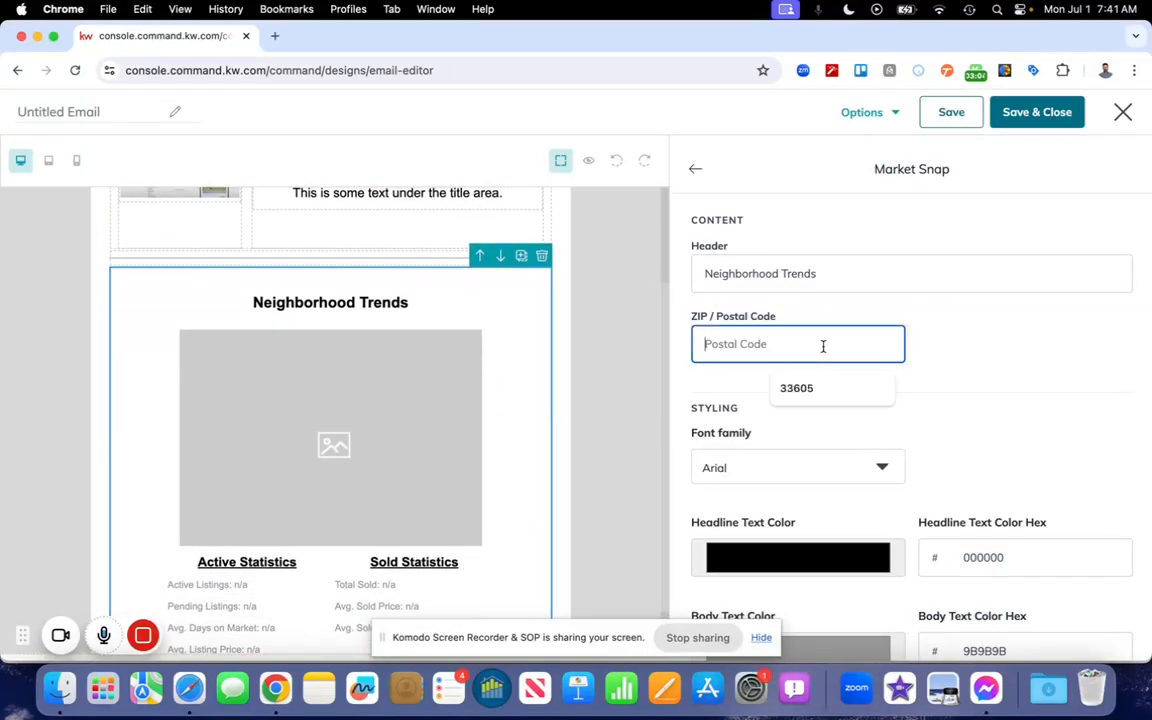
# - Set the Market Snap block's ZIP / Postal Code to 33605 and its neighborhood to Historic Ybor
pyautogui.write('33605')
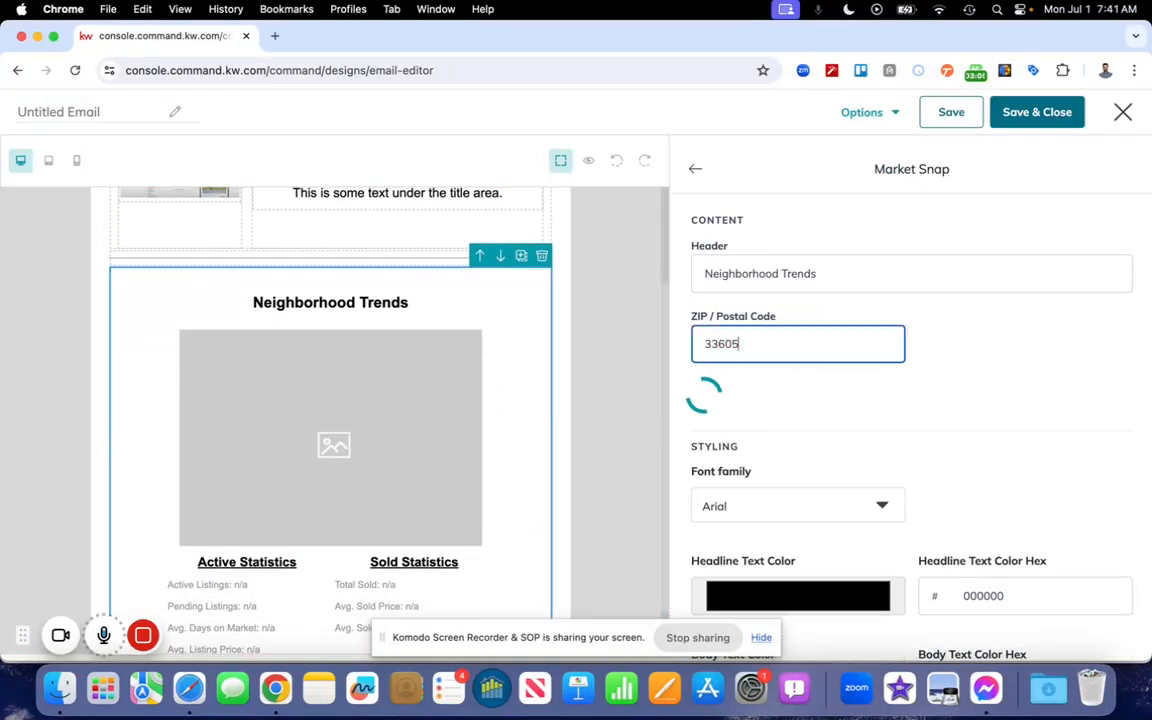
pyautogui.click(1057, 343)
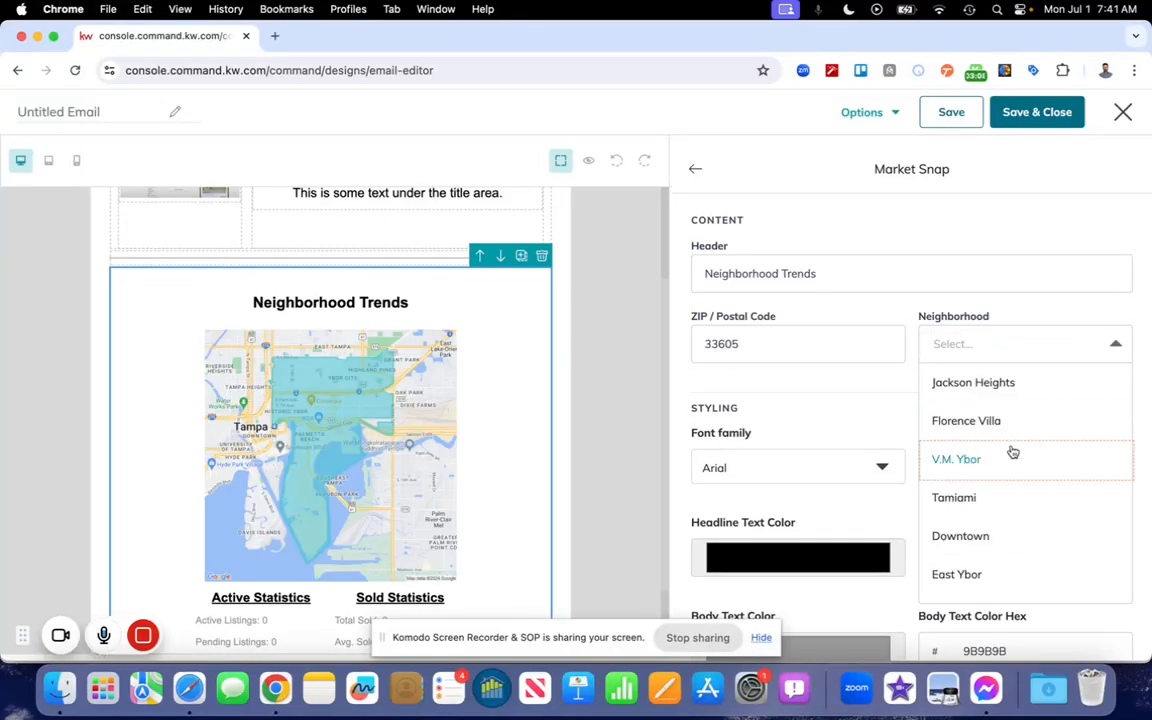
pyautogui.scroll(-5, 1012, 452)
pyautogui.click(1010, 588)
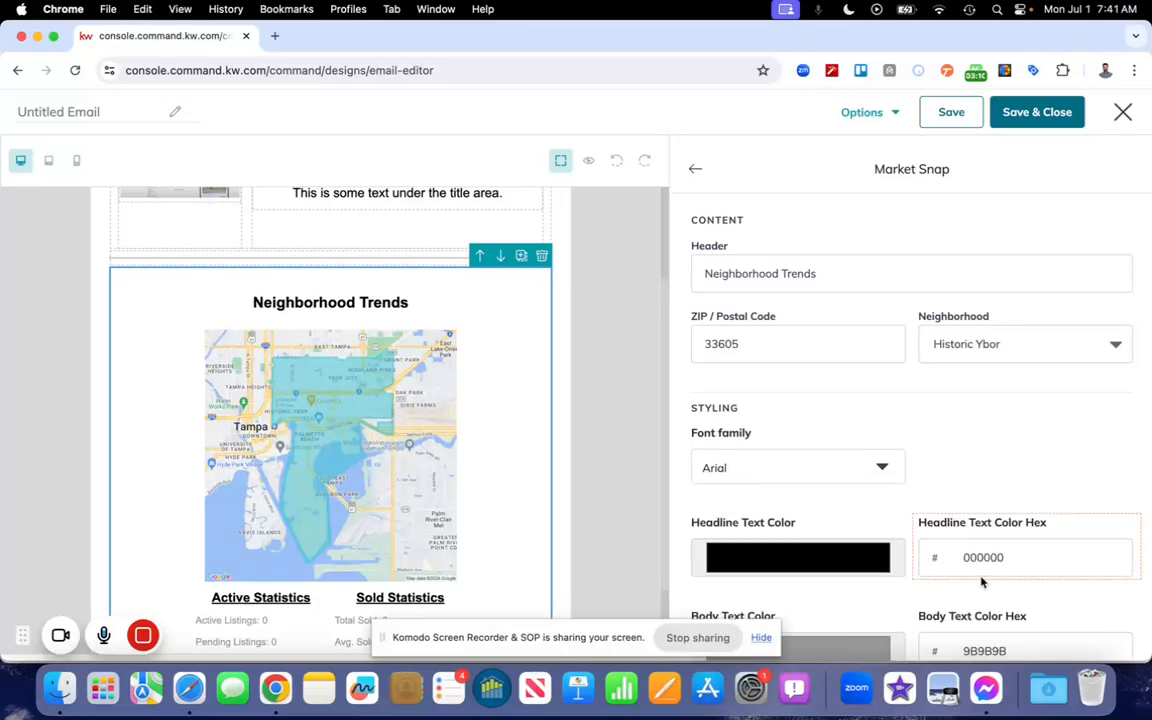
pyautogui.scroll(-5, 855, 383)
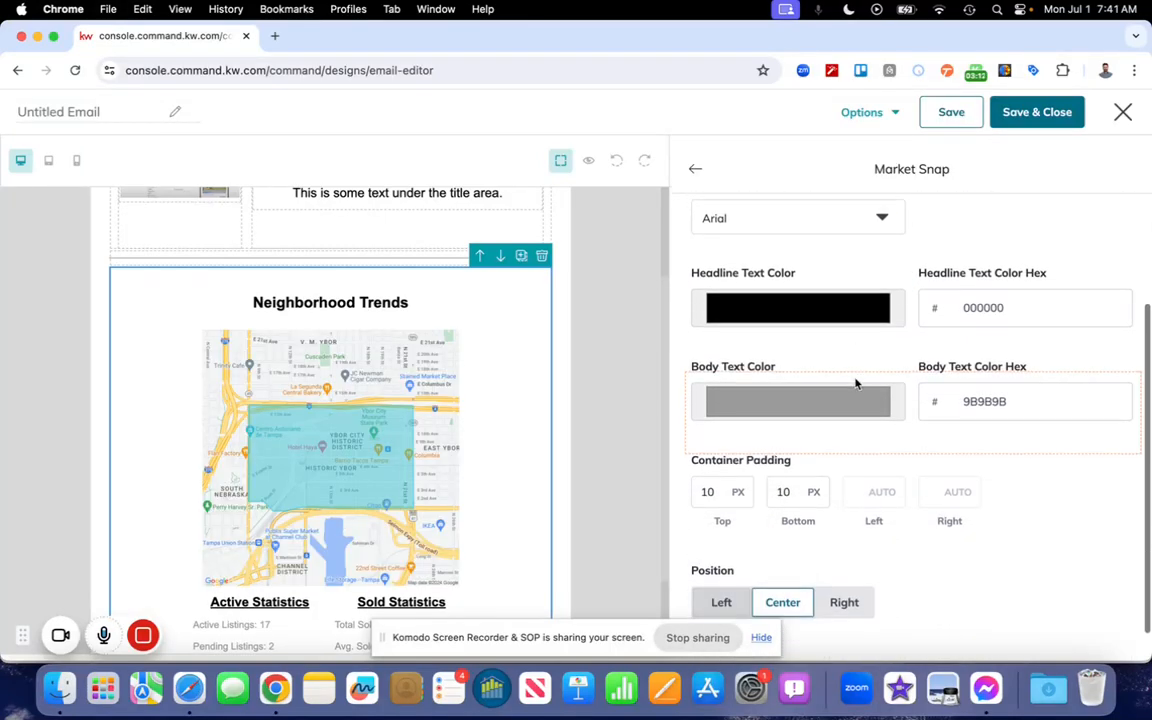
pyautogui.scroll(-2, 823, 335)
pyautogui.scroll(-2, 456, 398)
pyautogui.scroll(-2, 456, 398)
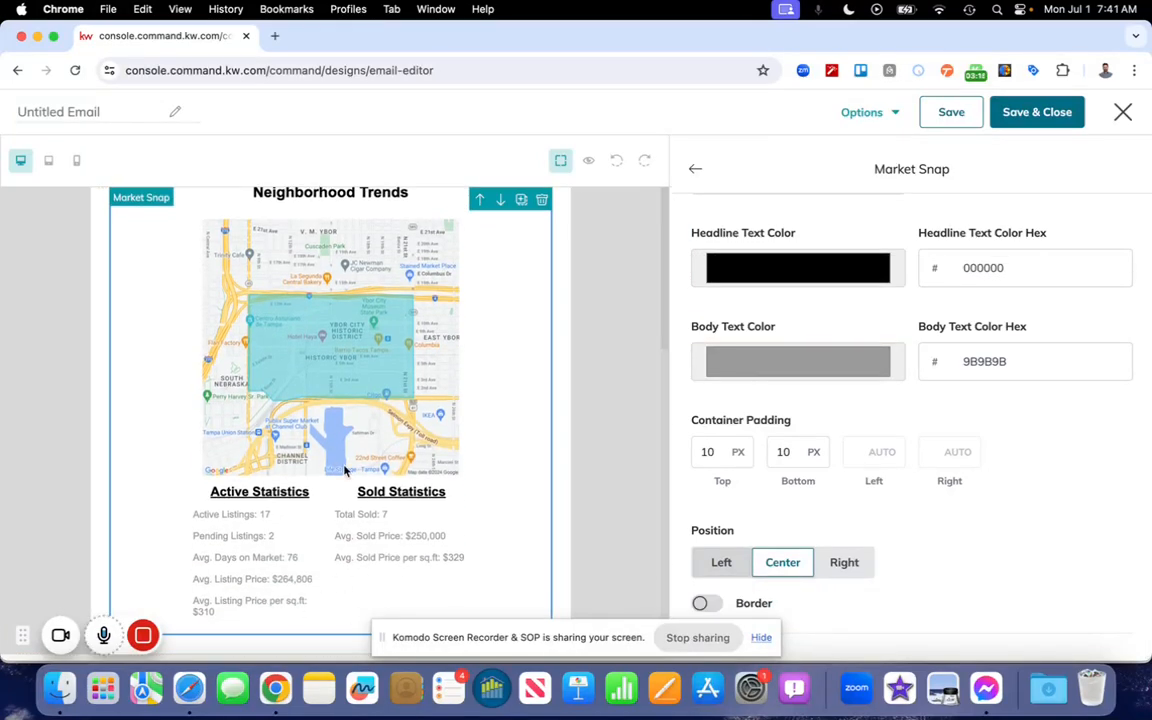
pyautogui.scroll(6, 887, 420)
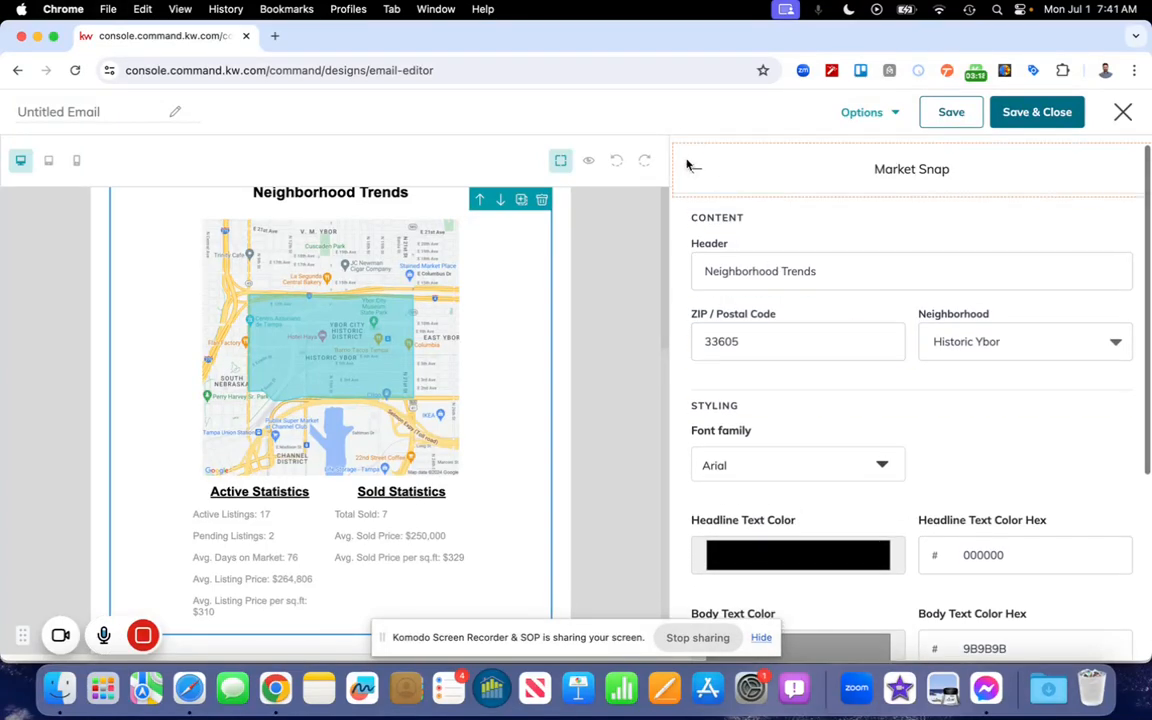
# - Insert a 2 Columns layout directly below the Market Snap block
pyautogui.click(688, 165)
pyautogui.scroll(5, 918, 453)
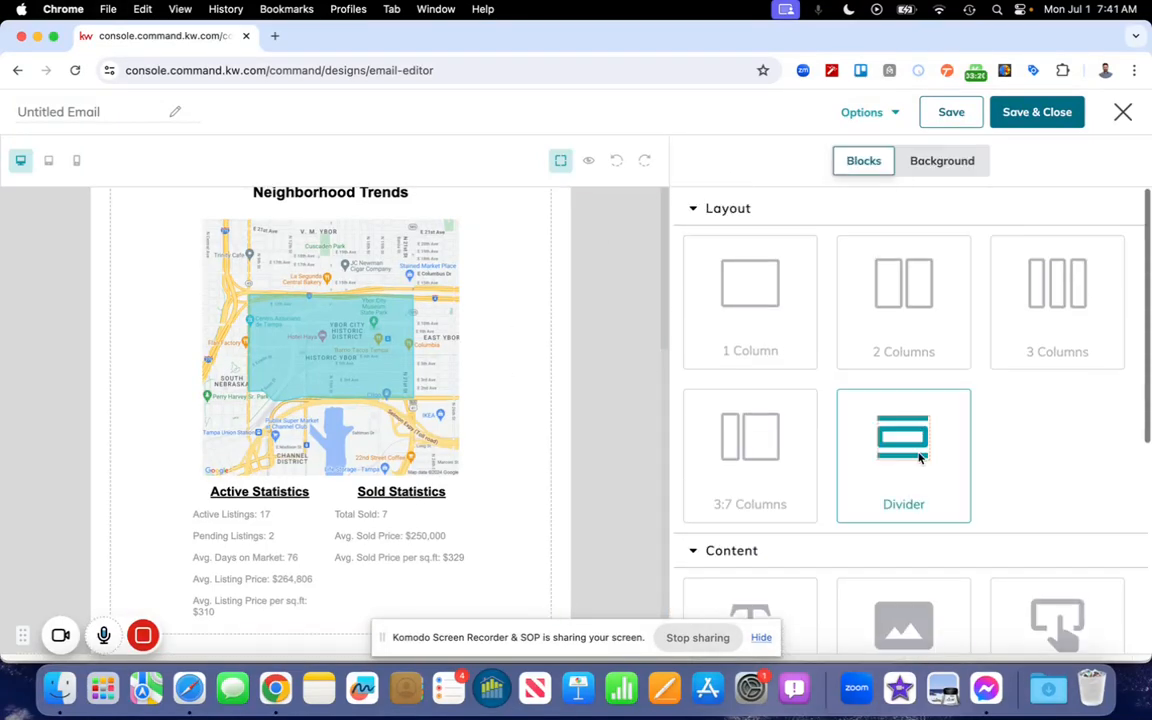
pyautogui.moveTo(905, 283); pyautogui.dragTo(319, 584)
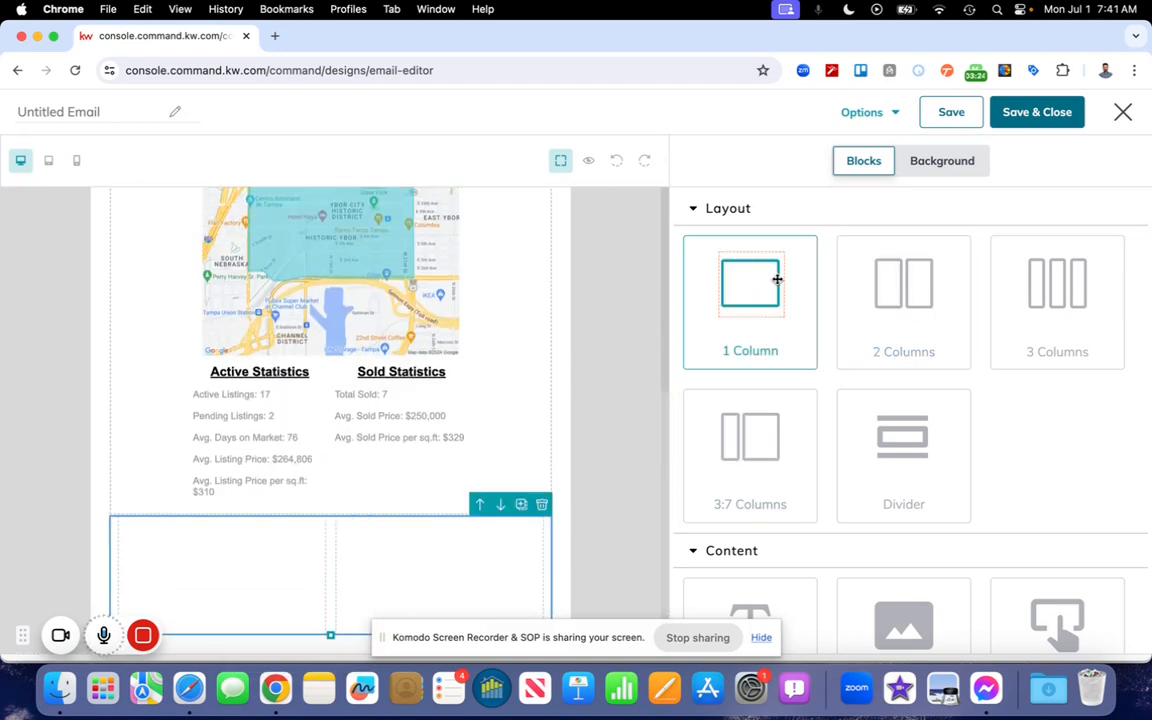
# - Add a Text block with a Button block beneath it in the new layout's second column, keeping their default content
pyautogui.scroll(-5, 805, 404)
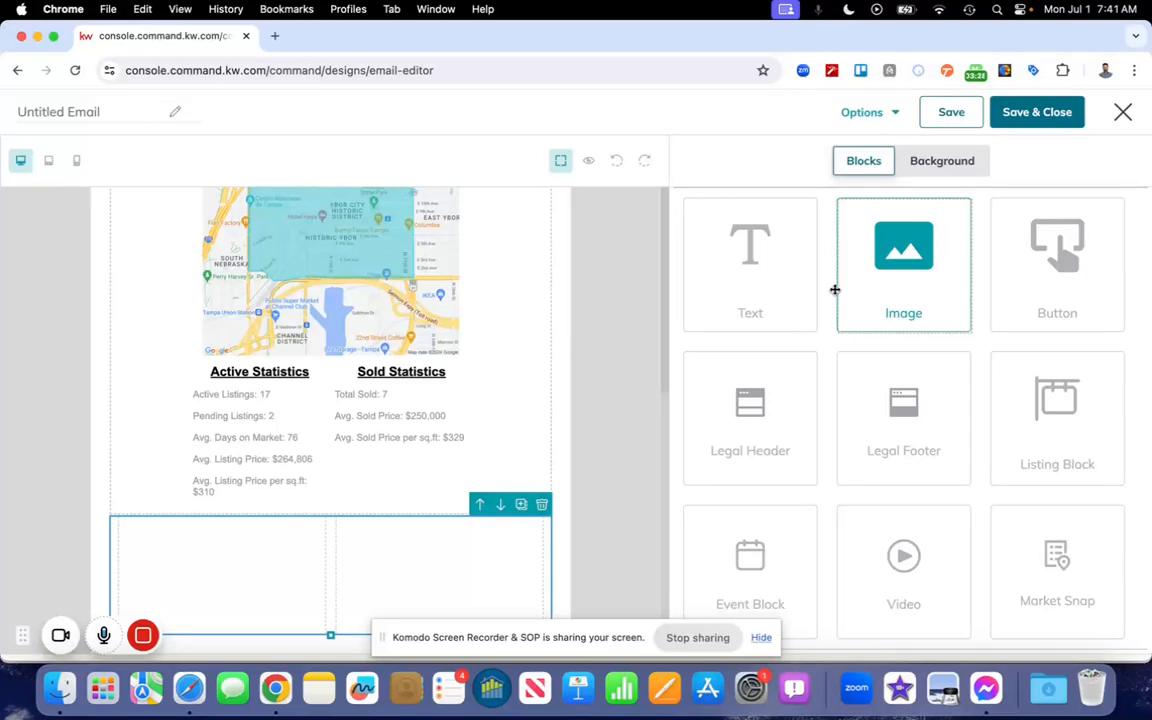
pyautogui.moveTo(750, 257); pyautogui.dragTo(447, 540)
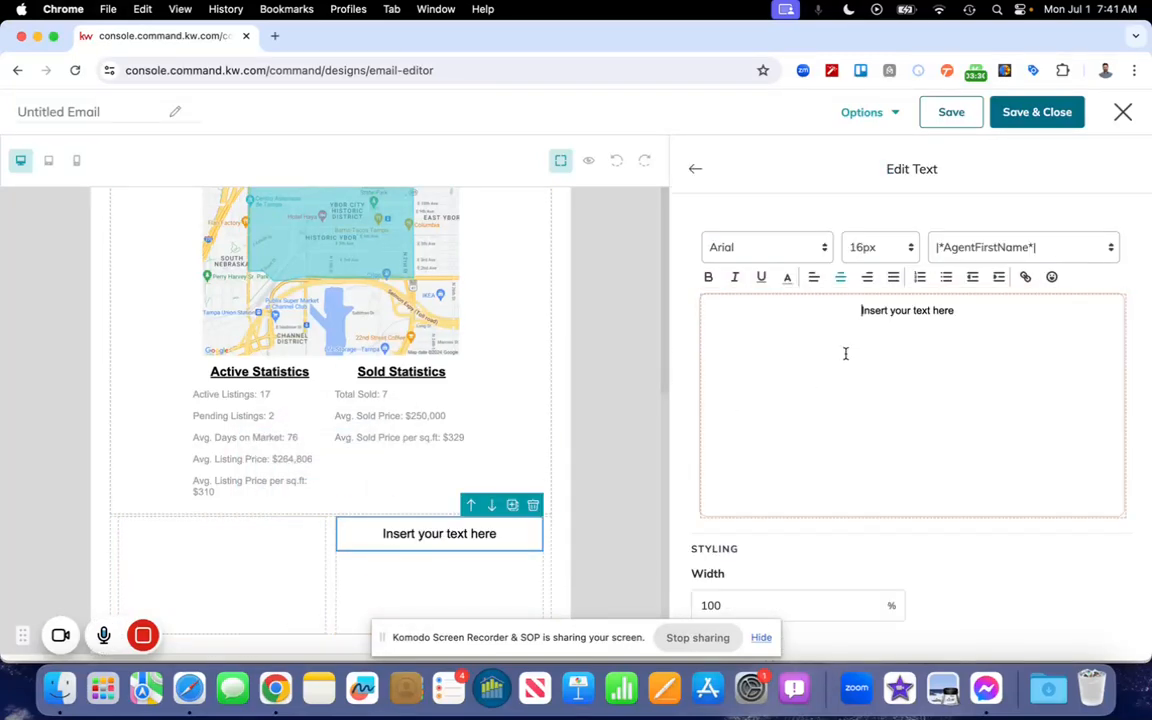
pyautogui.moveTo(1065, 292); pyautogui.dragTo(450, 585)
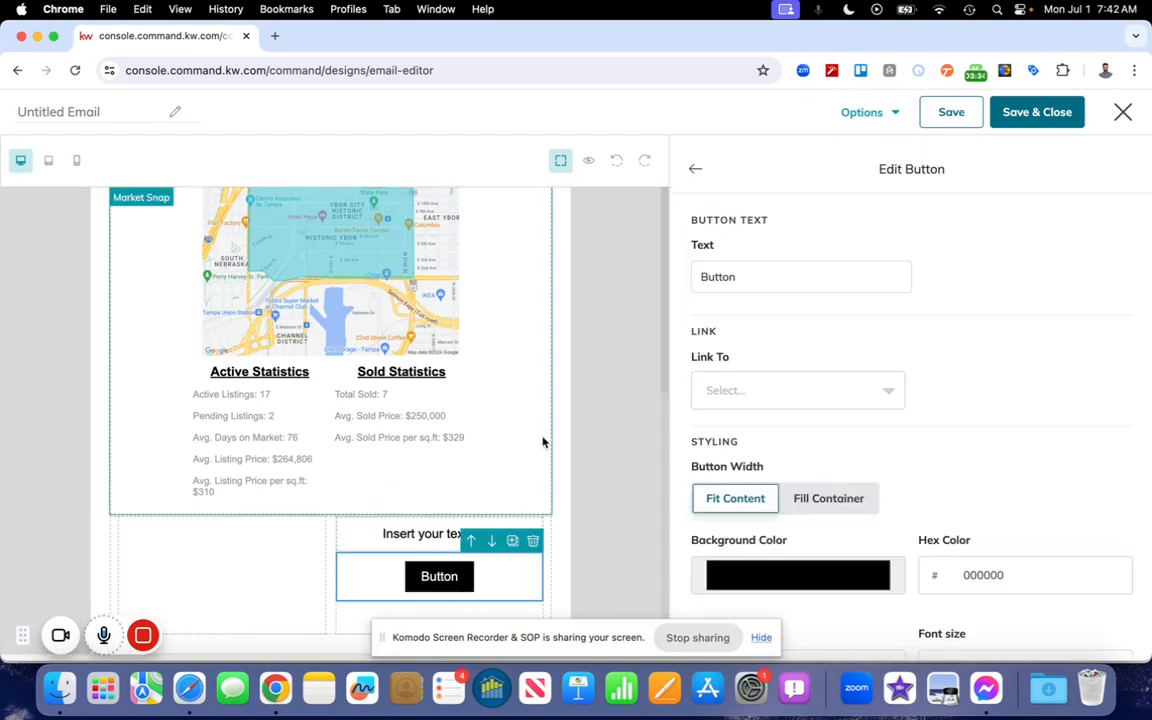
pyautogui.click(696, 173)
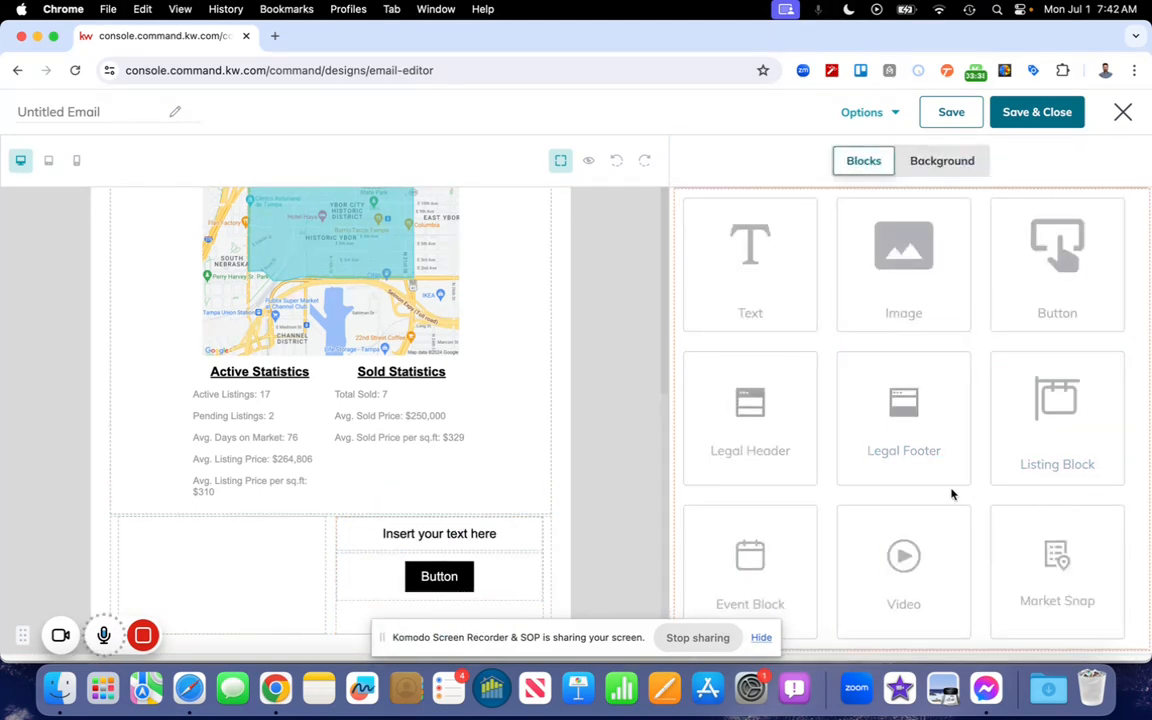
# - Rename the untitled email as "asfasdfasdfasdf"
pyautogui.scroll(3, 952, 494)
pyautogui.scroll(1, 952, 494)
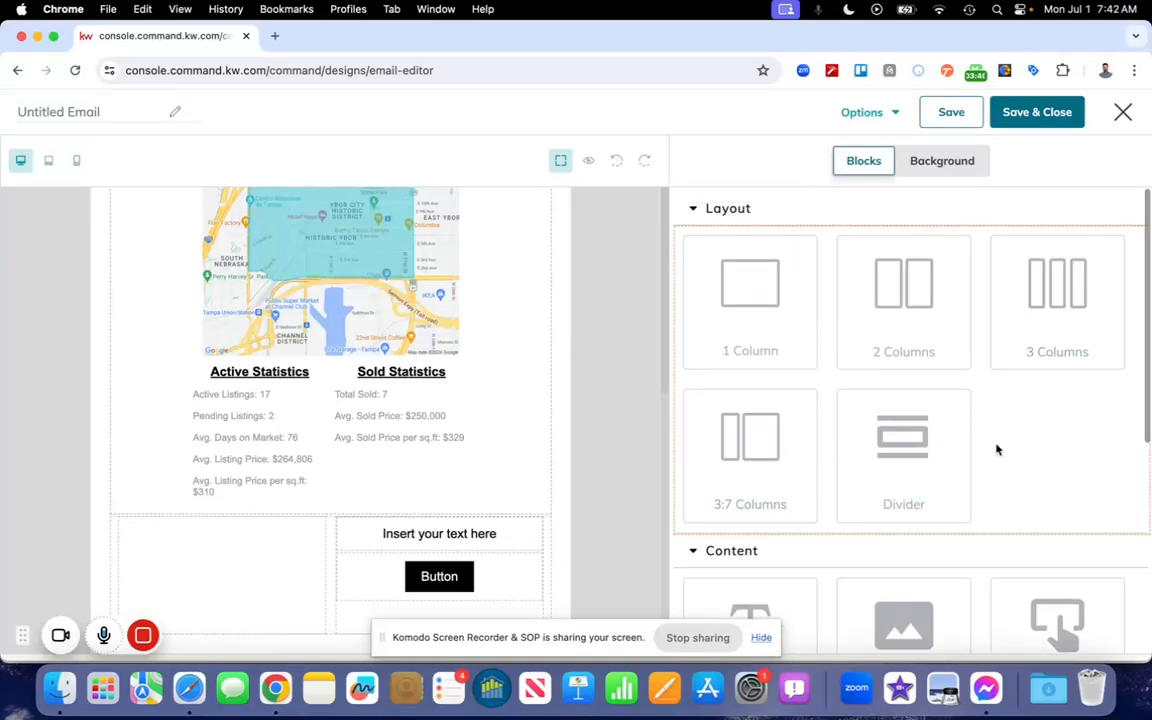
pyautogui.scroll(4, 342, 398)
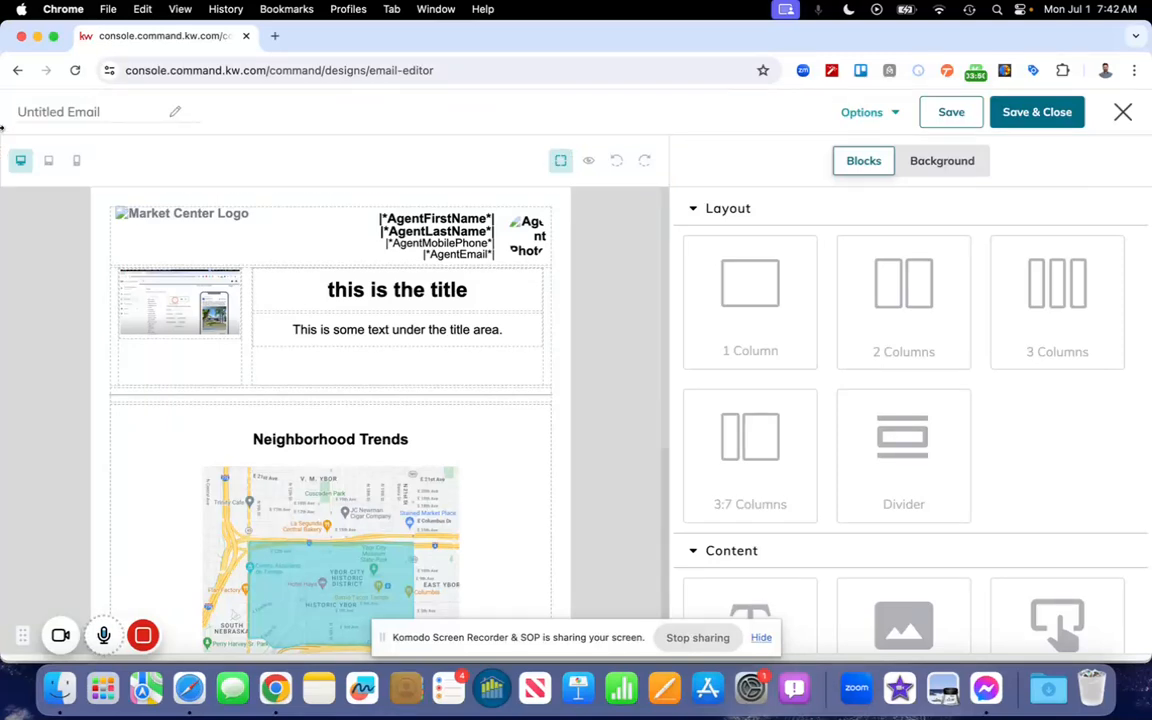
pyautogui.click(91, 113)
pyautogui.write('asfasdfasdfasdf')
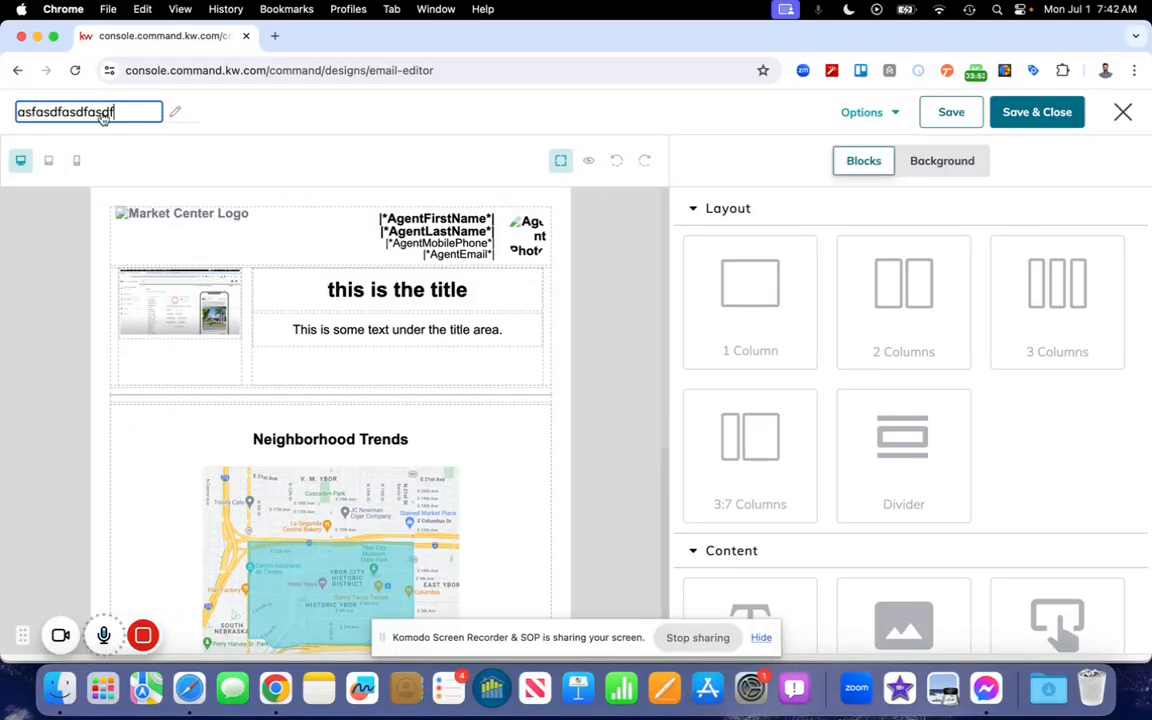
# - Preview the email in desktop view from header to Market Snap statistics, and return to the editor
pyautogui.click(592, 162)
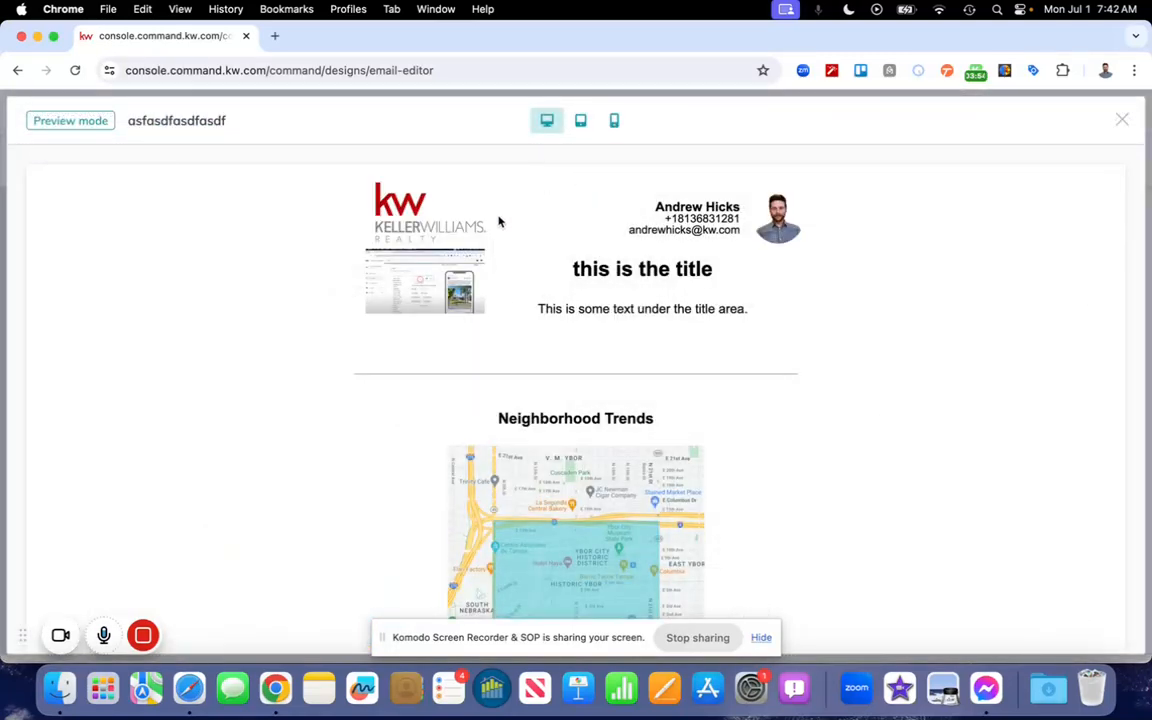
pyautogui.scroll(-5, 318, 314)
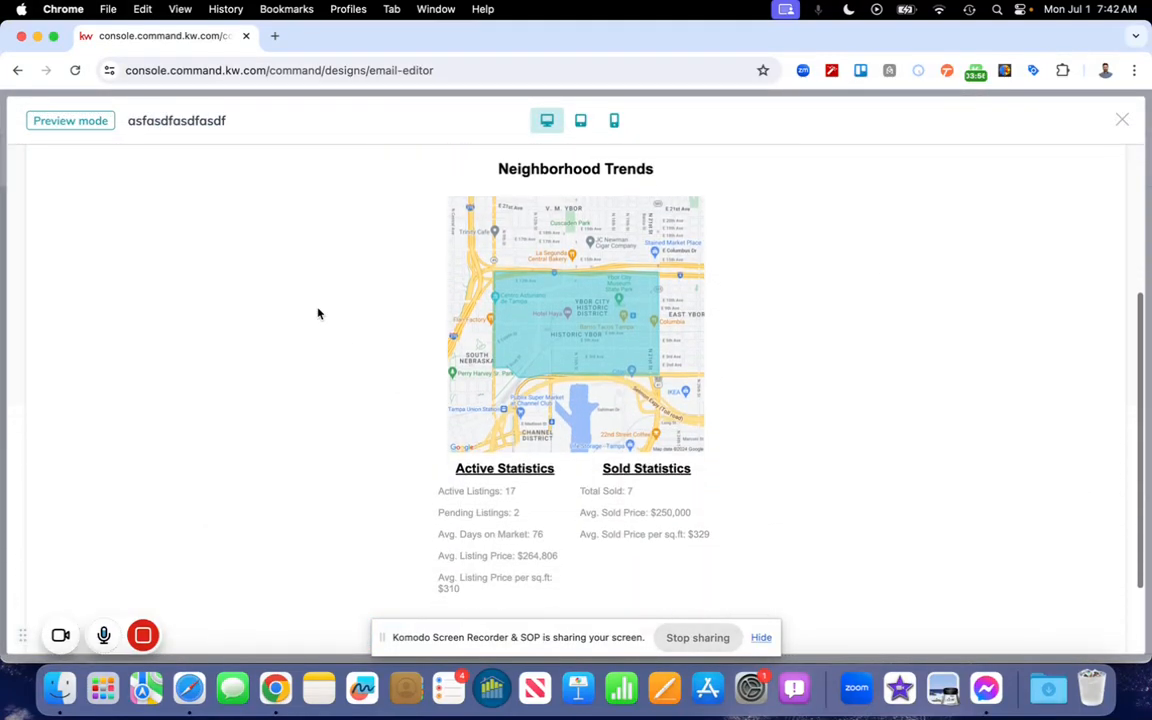
pyautogui.scroll(5, 318, 314)
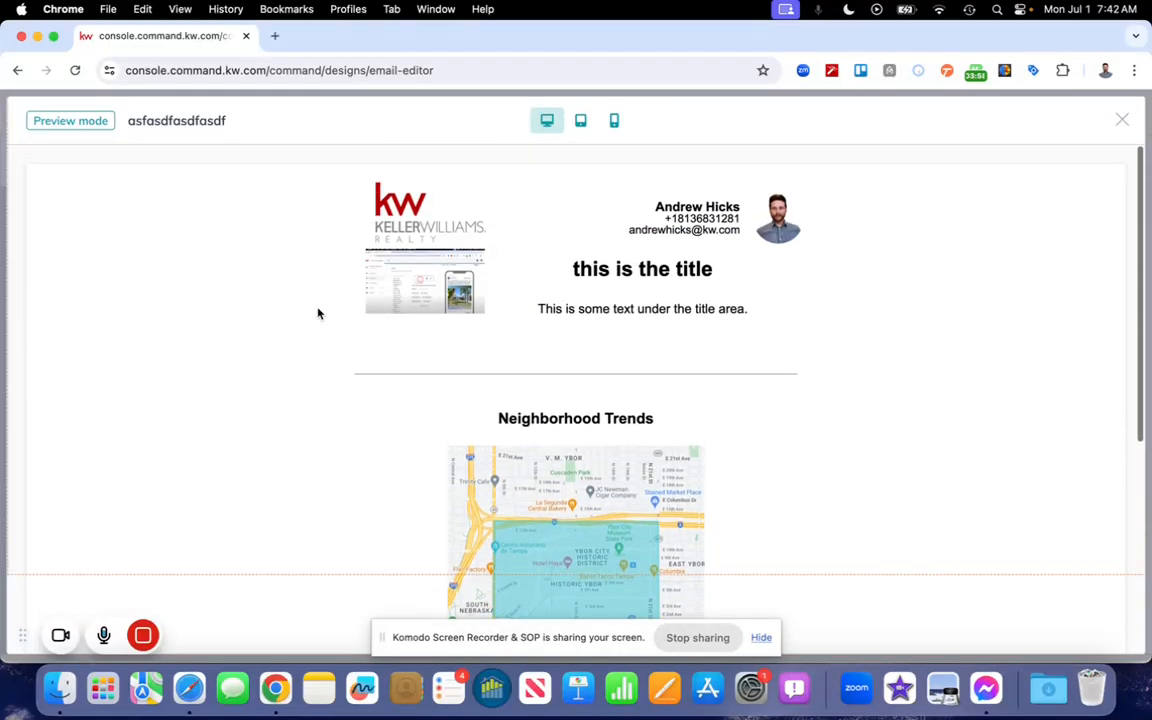
pyautogui.click(1120, 120)
# - Save and close the email design, returning to the Designs list
pyautogui.click(1015, 117)
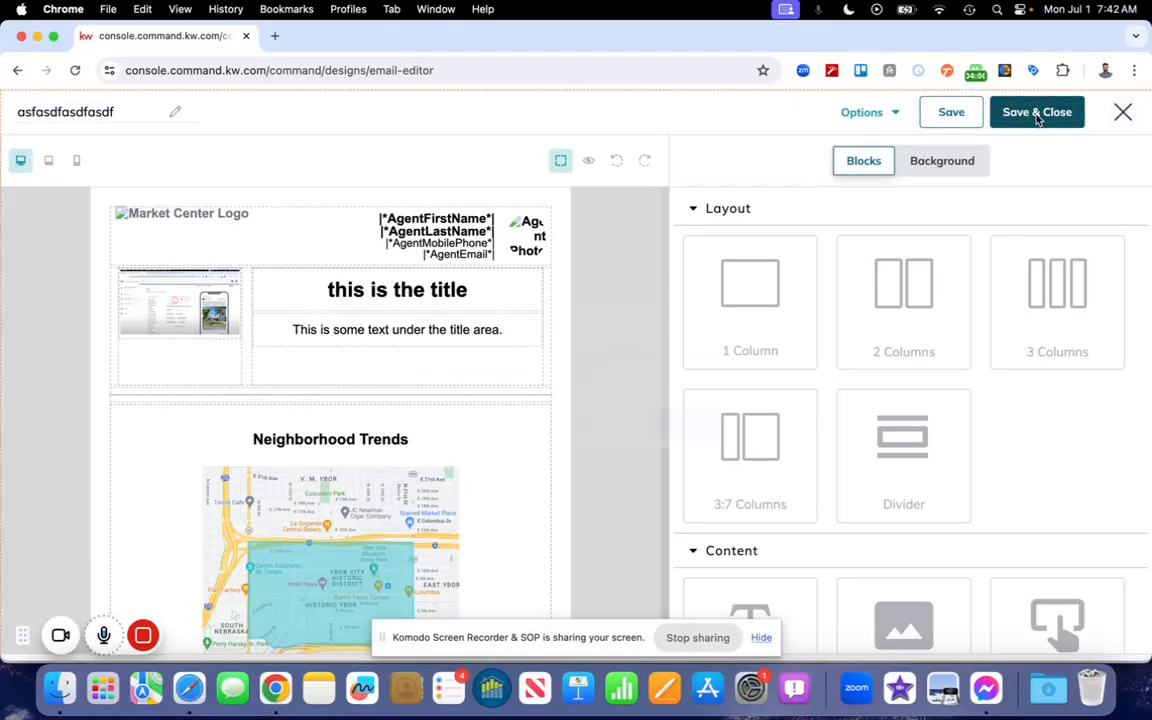
pyautogui.click(695, 427)
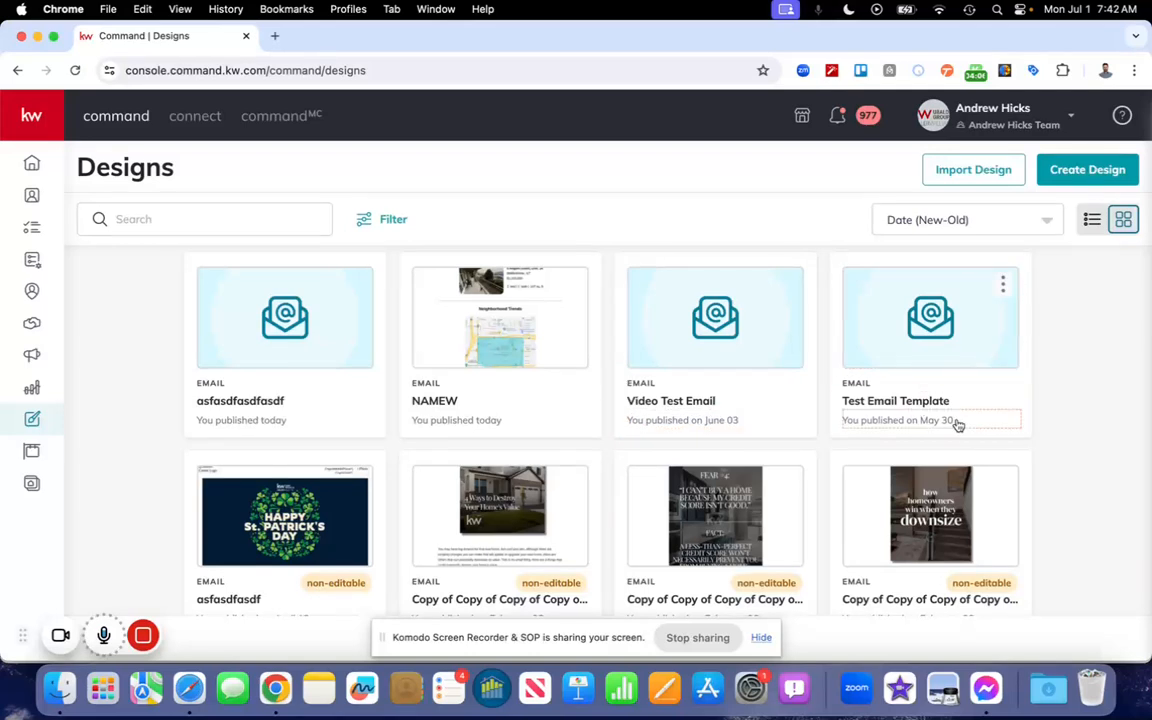
pyautogui.scroll(-5, 1052, 364)
pyautogui.scroll(2, 1052, 364)
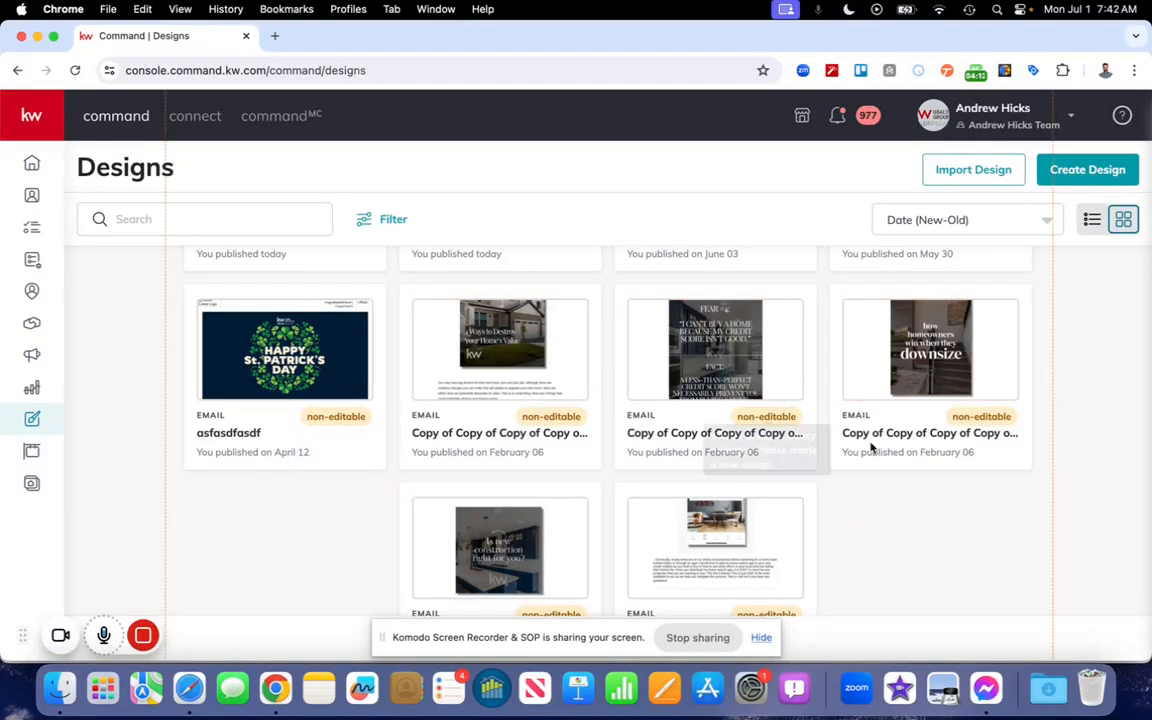
pyautogui.scroll(3, 1071, 414)
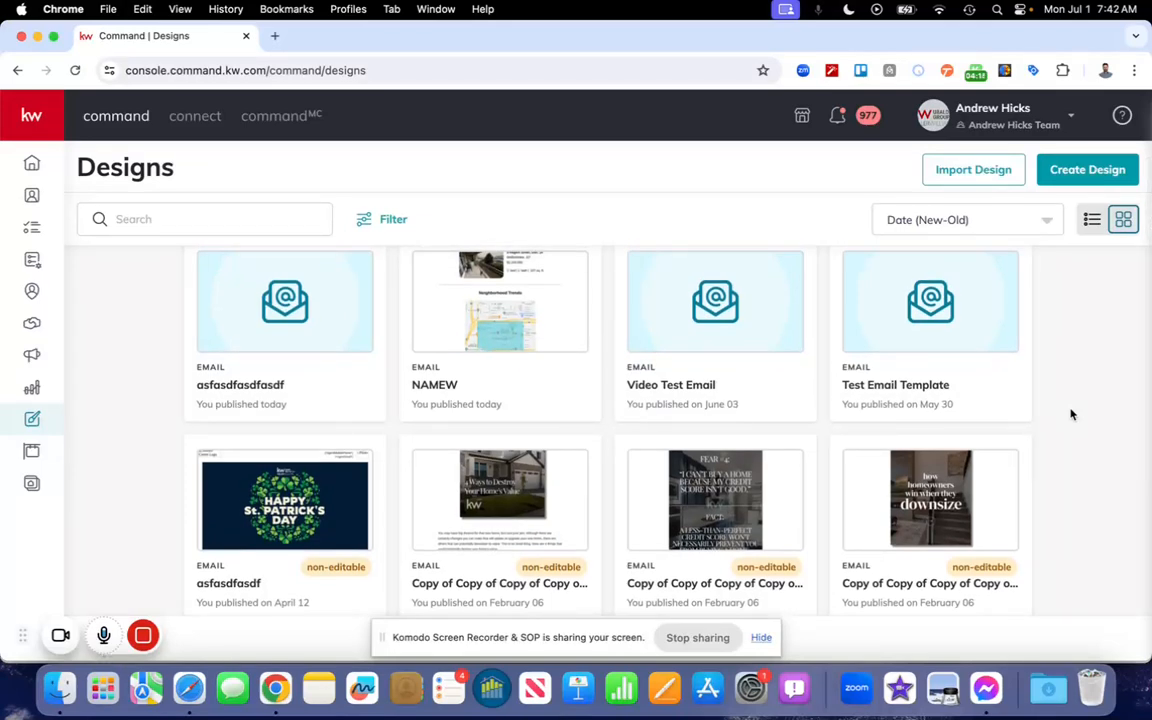
pyautogui.scroll(1, 1071, 414)
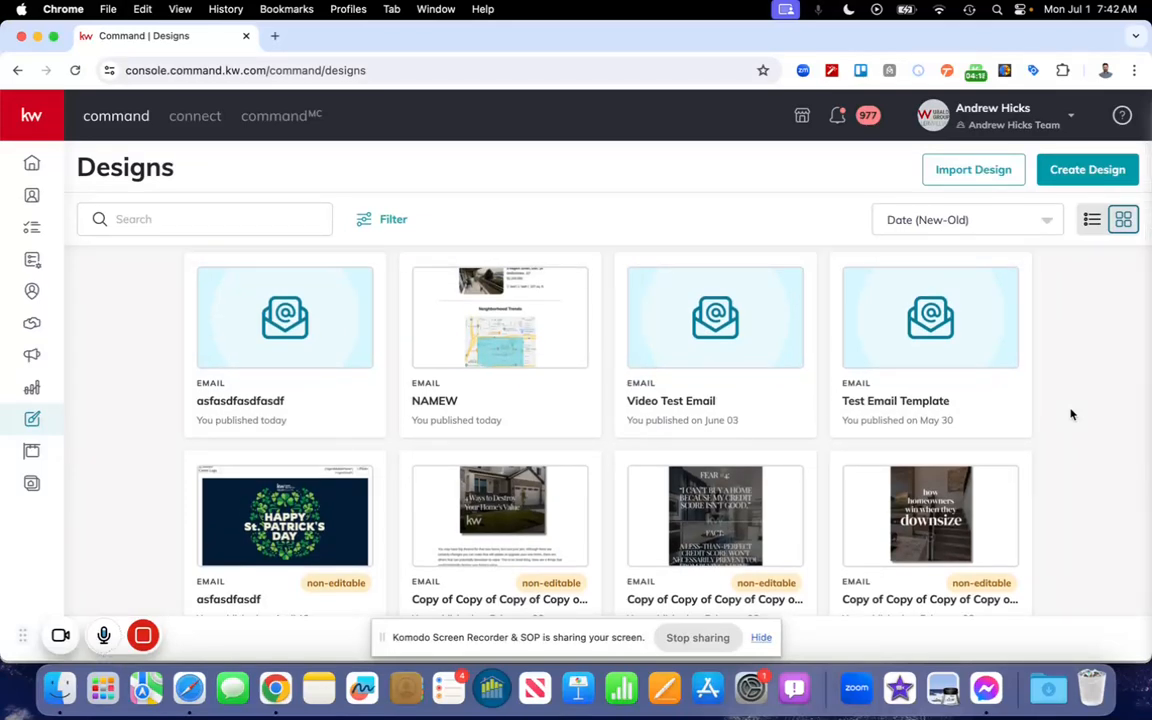